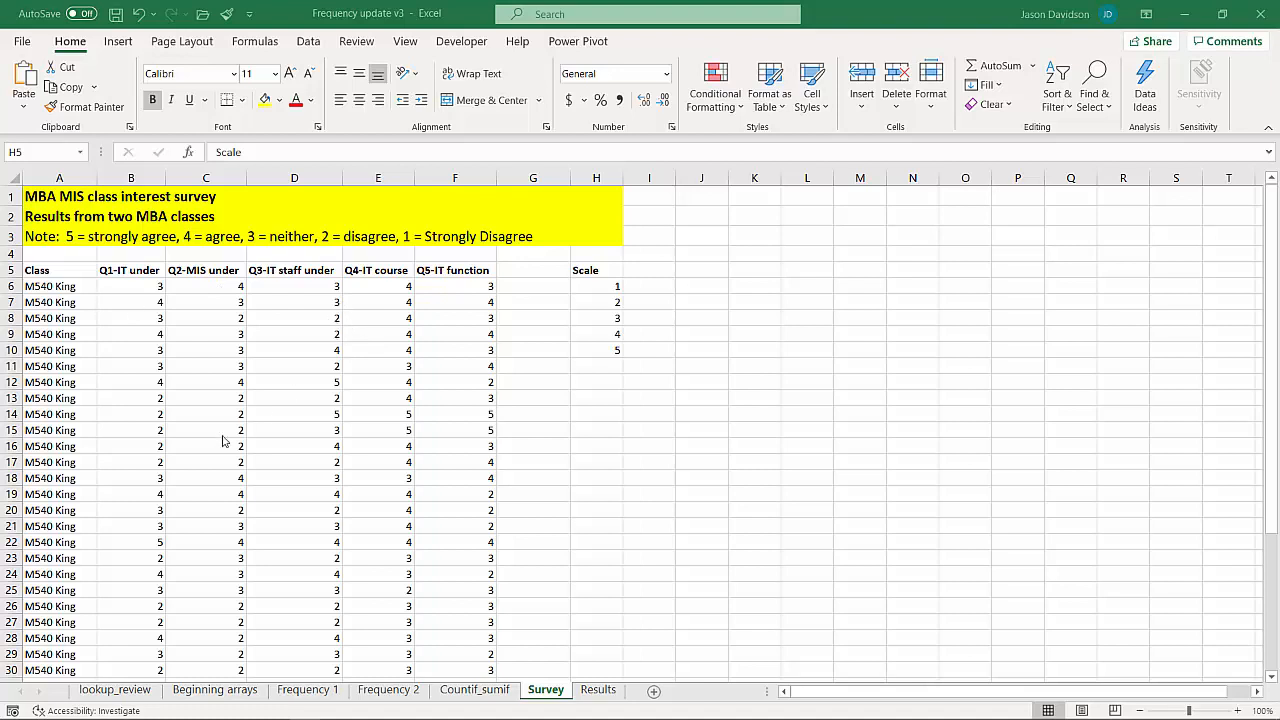
Step: Start a COUNTIF formula in cell I6 with all survey responses, B6:F43, as its range
{"action": "left_click", "coordinate": [656, 287]}
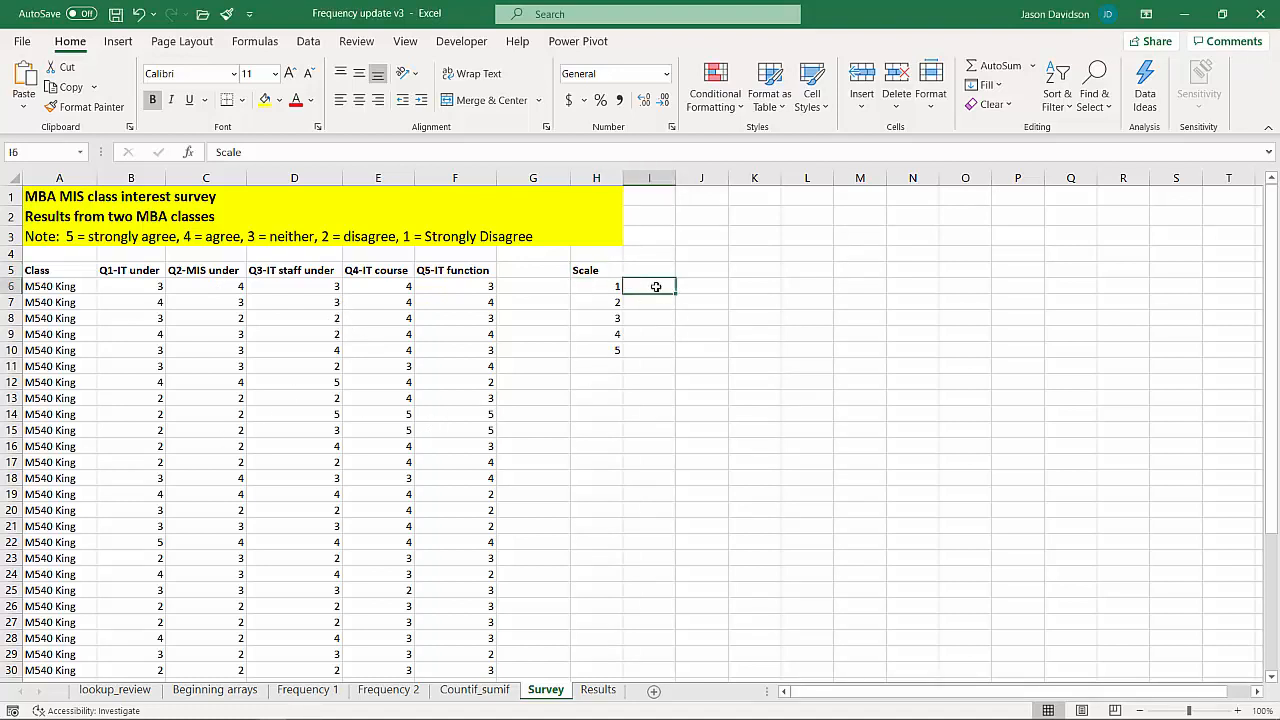
{"action": "type", "text": "=countif"}
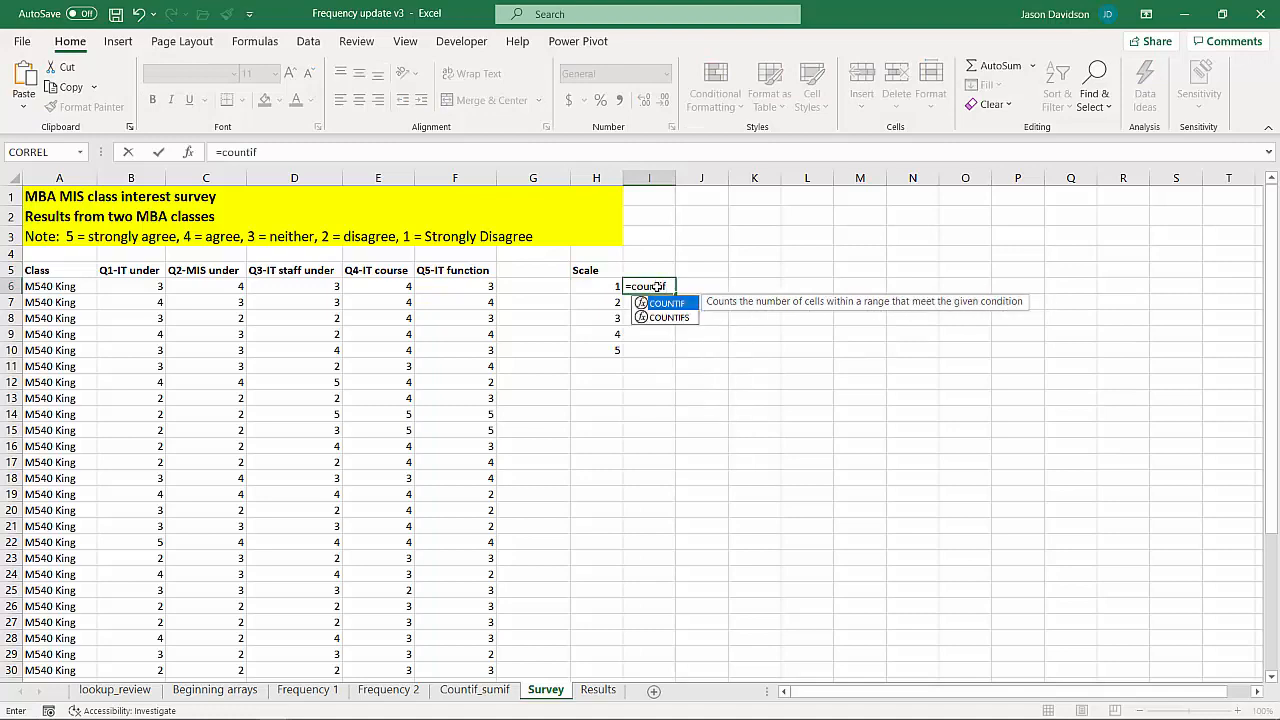
{"action": "key", "text": "Tab"}
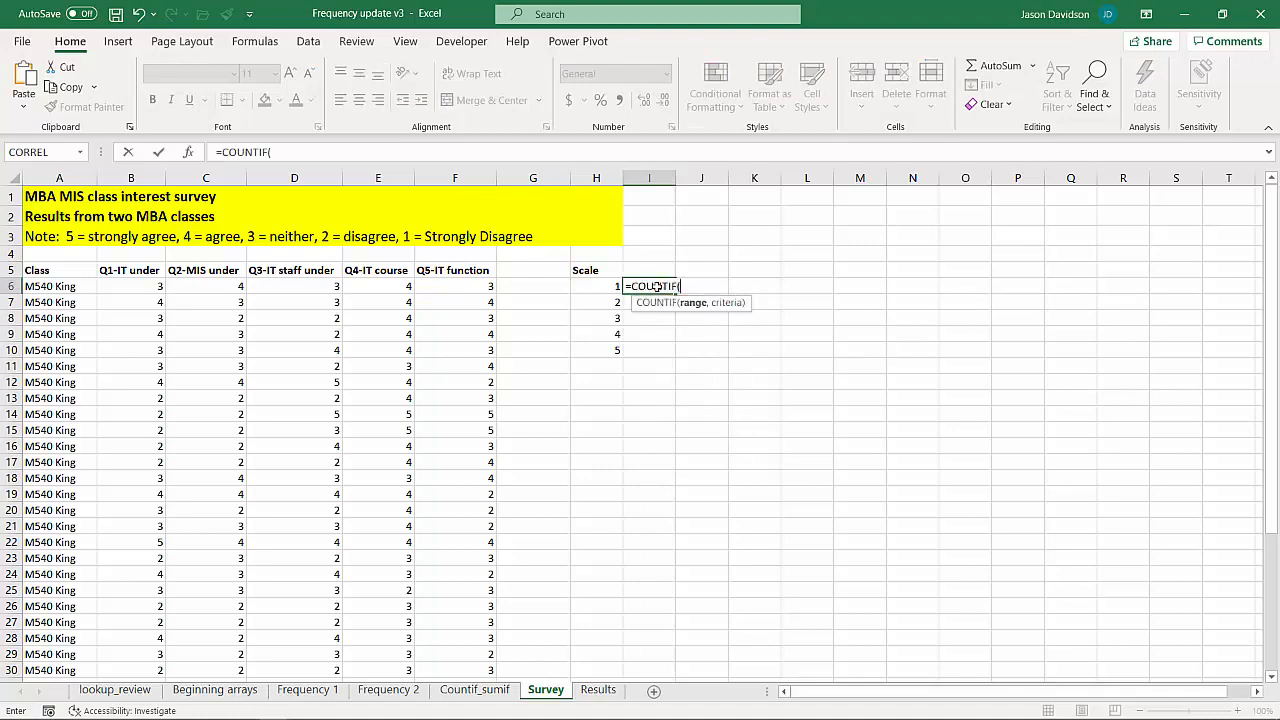
{"action": "left_click", "coordinate": [135, 288]}
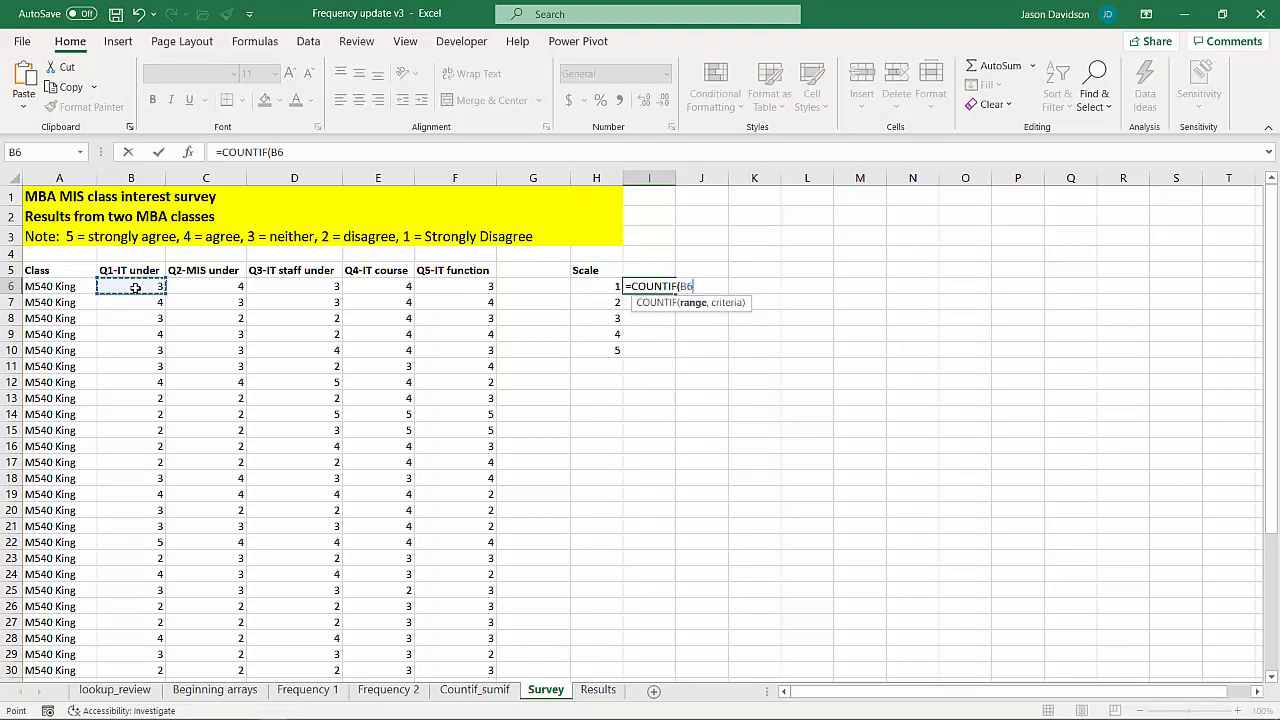
{"action": "key", "text": "ctrl+shift+Down"}
{"action": "key", "text": "ctrl+shift+Right"}
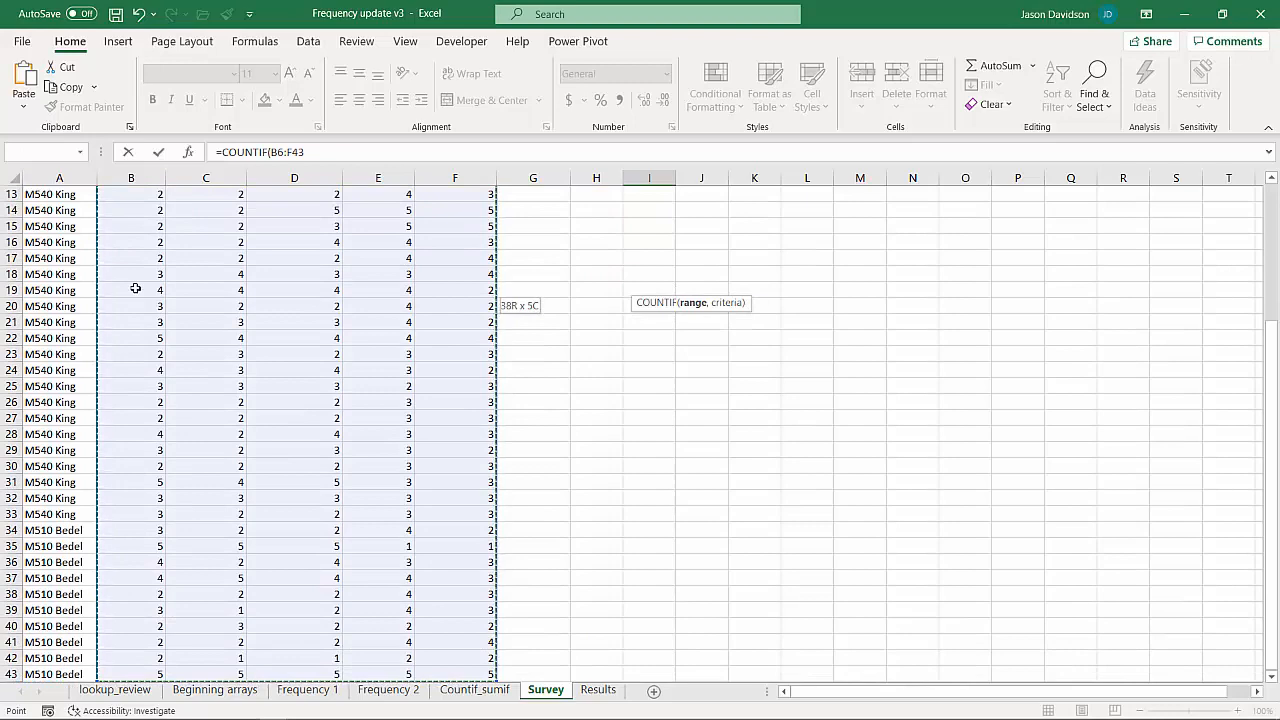
{"action": "scroll", "coordinate": [500, 337], "scroll_direction": "up", "scroll_amount": 4}
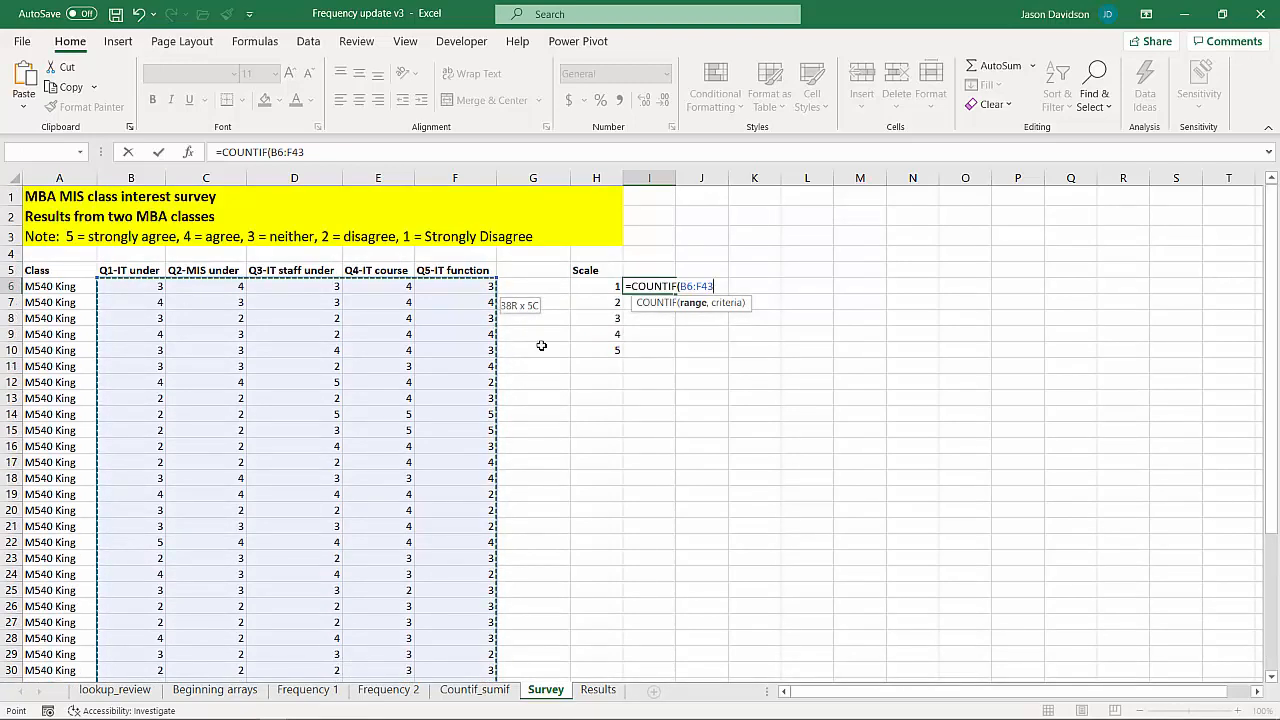
{"action": "type", "text": ","}
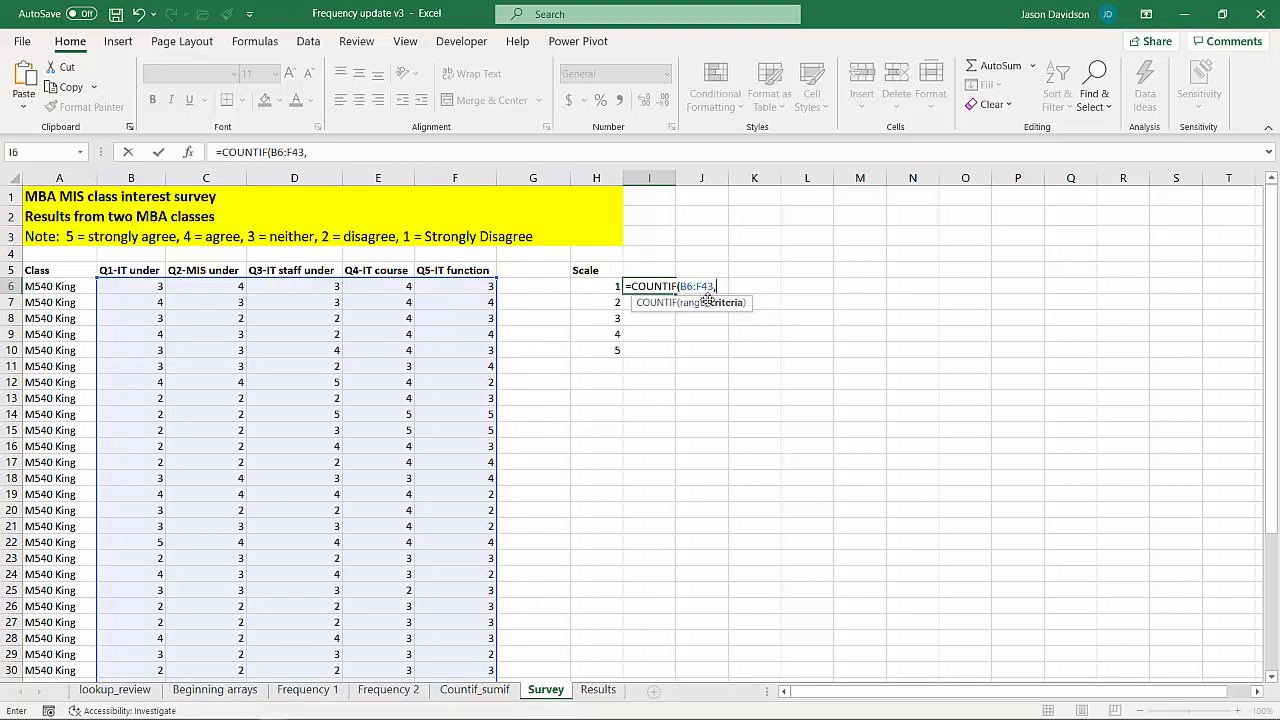
Step: Make the COUNTIF range absolute as $B$6:$F$43
{"action": "left_click_drag", "start_coordinate": [680, 287], "coordinate": [716, 288]}
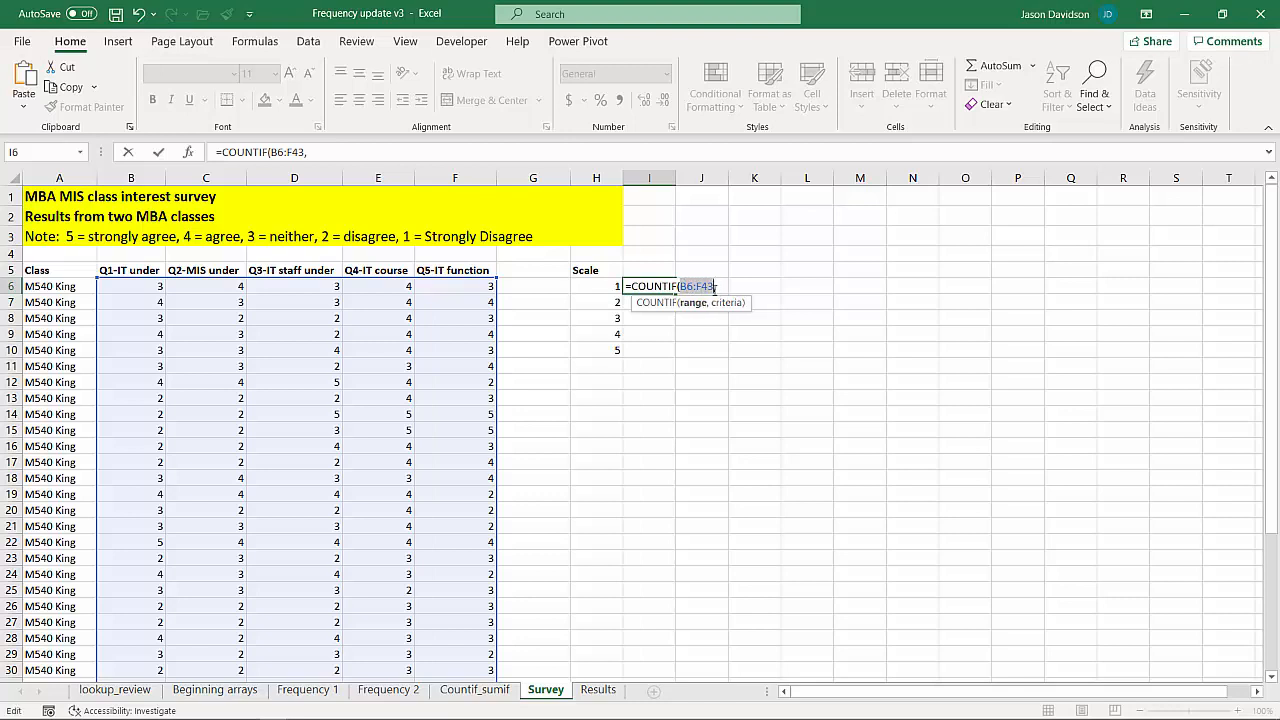
{"action": "key", "text": "F4"}
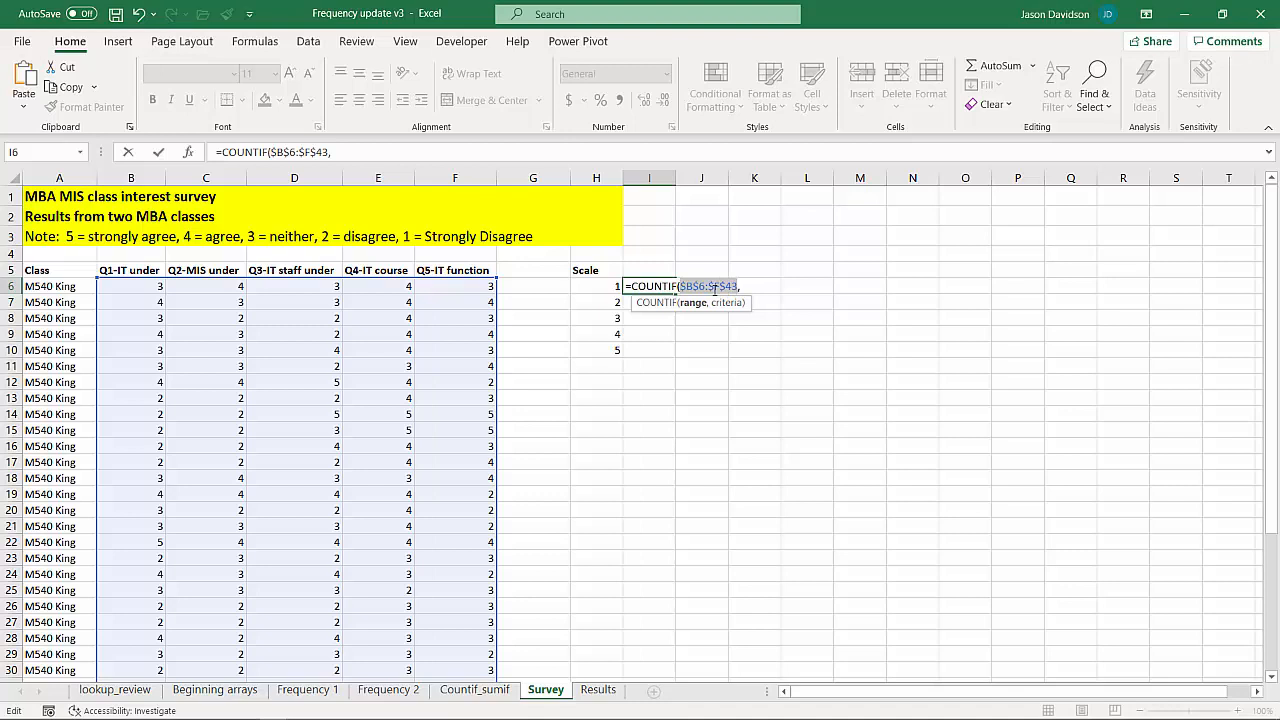
{"action": "left_click", "coordinate": [750, 285]}
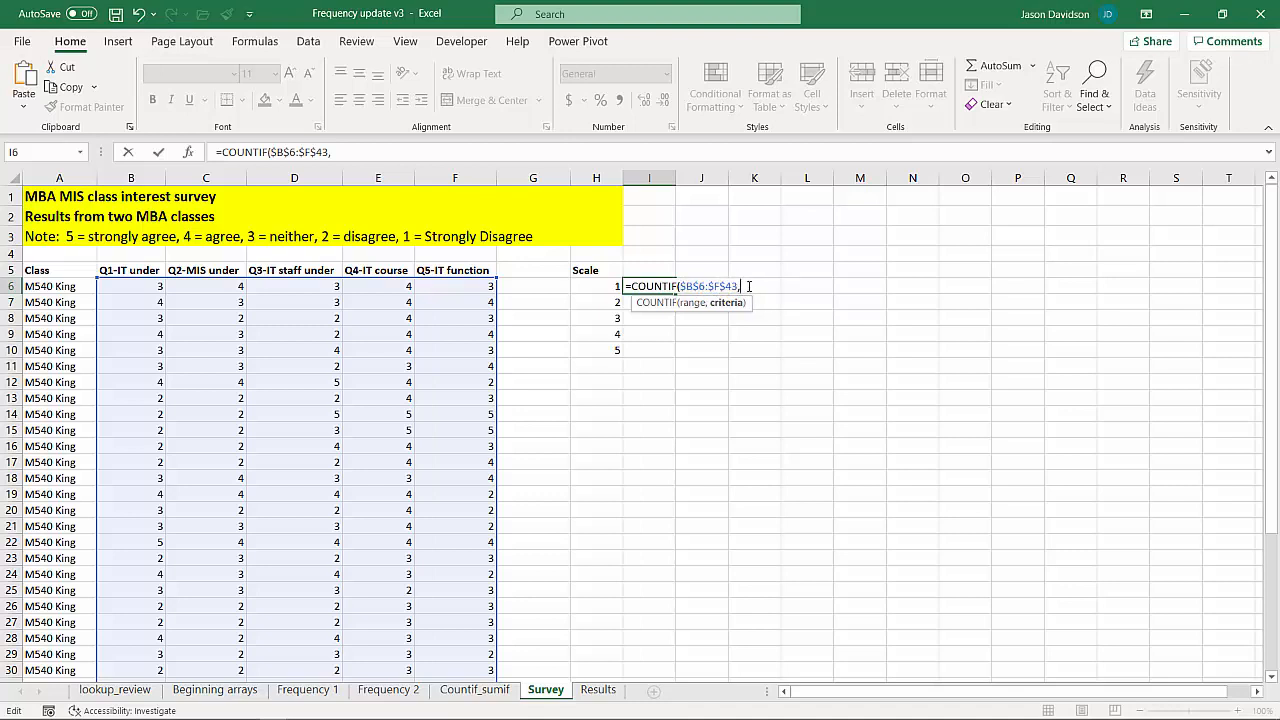
Step: Complete the COUNTIF formula with scale cell H6 as the criterion and fill it down through I10
{"action": "left_click", "coordinate": [598, 285]}
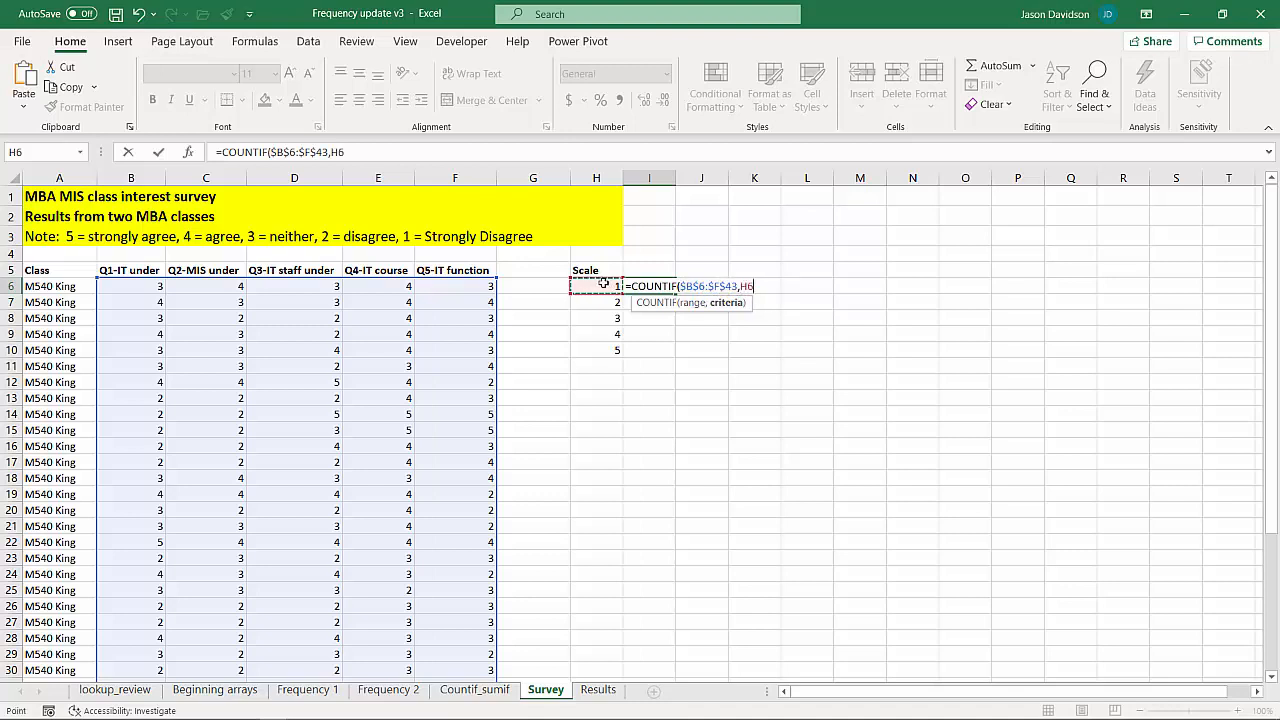
{"action": "type", "text": ")"}
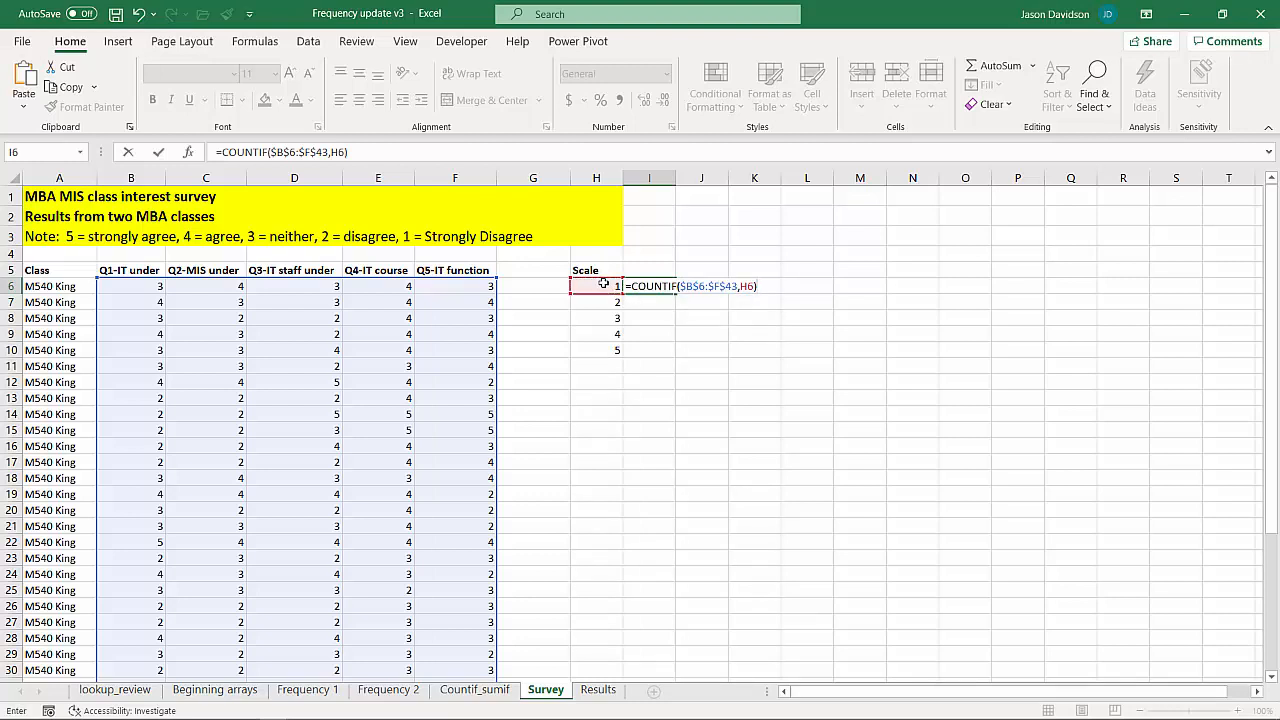
{"action": "key", "text": "Return"}
{"action": "left_click", "coordinate": [640, 289]}
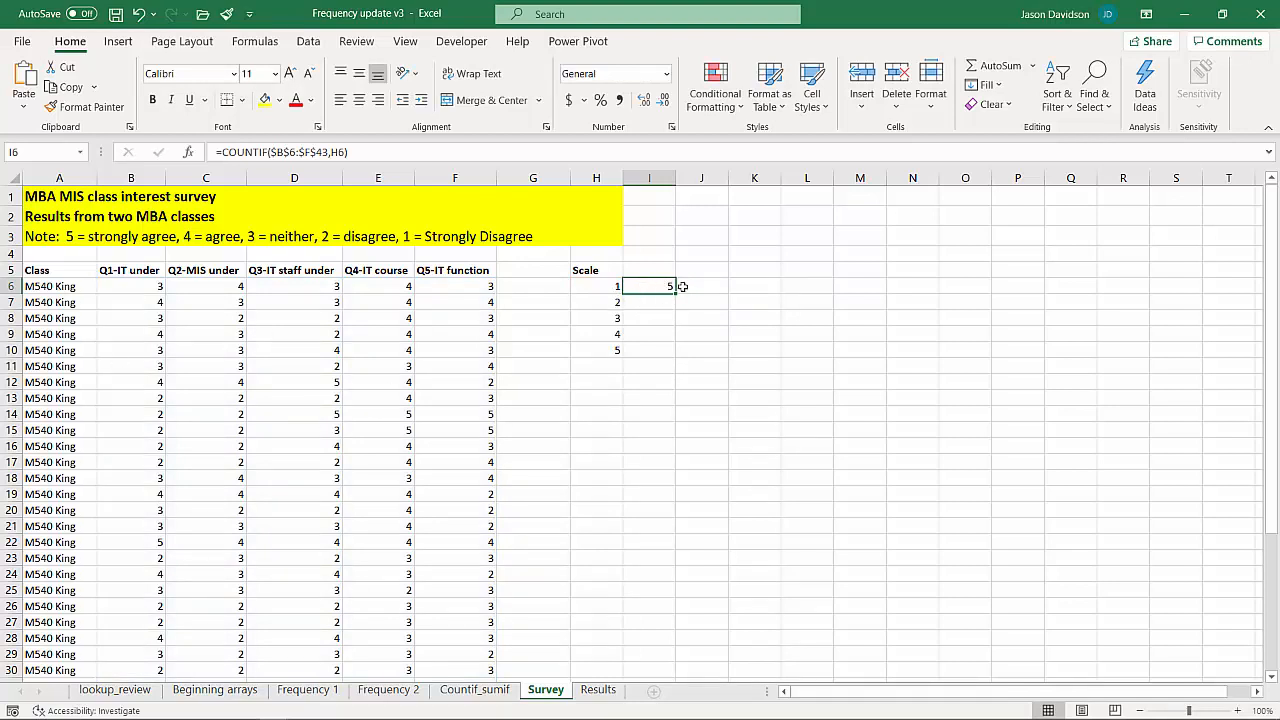
{"action": "left_click_drag", "start_coordinate": [676, 294], "coordinate": [668, 360]}
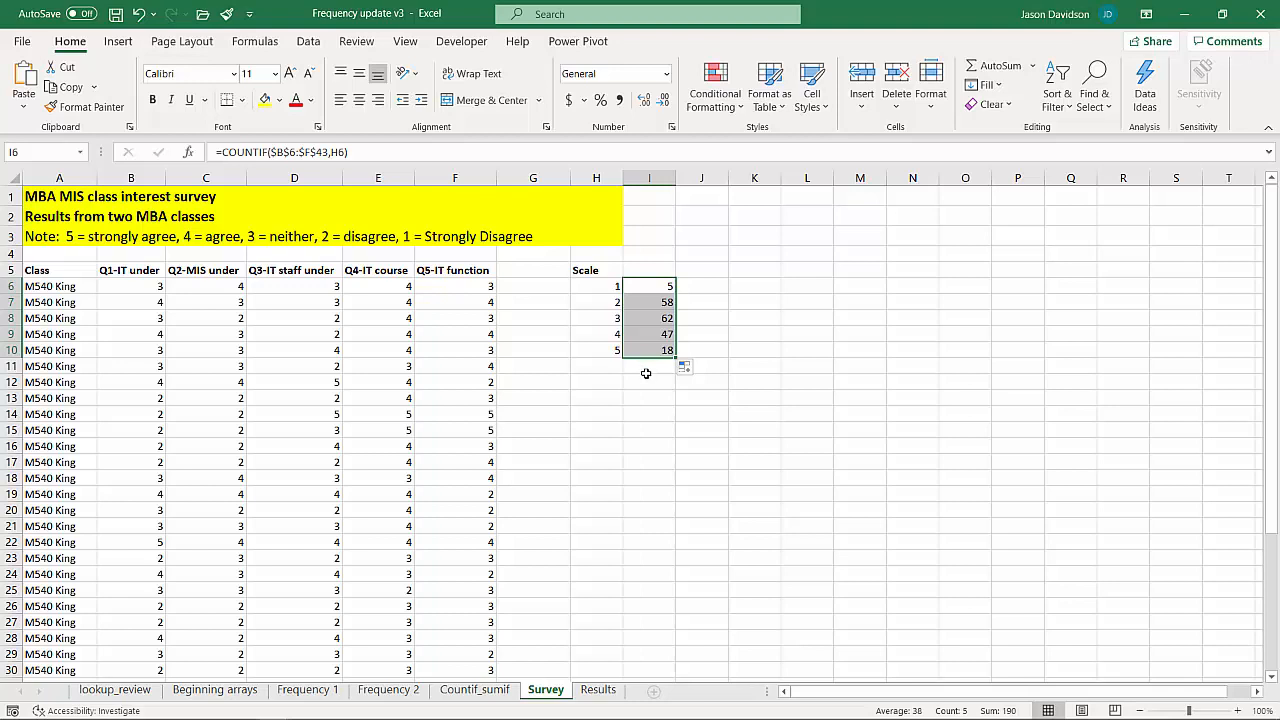
Step: Select J6:J10 beside the COUNTIF results and start a FREQUENCY formula for the whole range
{"action": "left_click", "coordinate": [716, 297]}
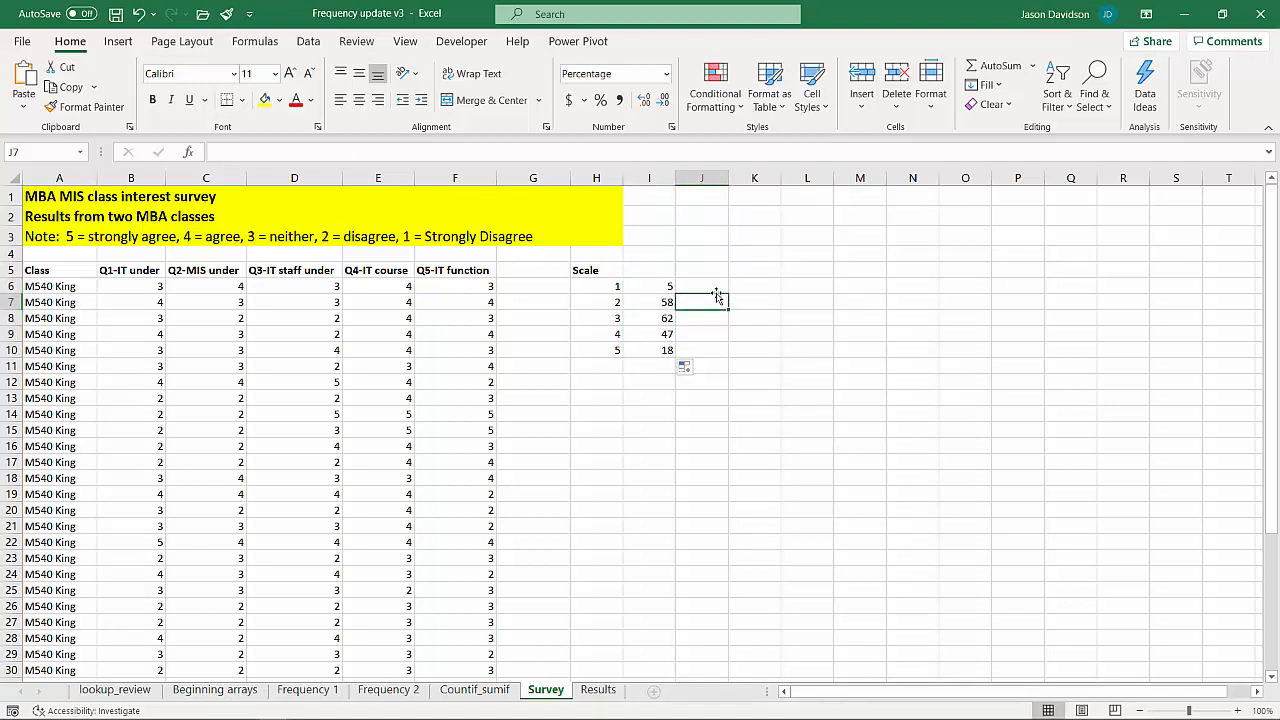
{"action": "left_click", "coordinate": [714, 289]}
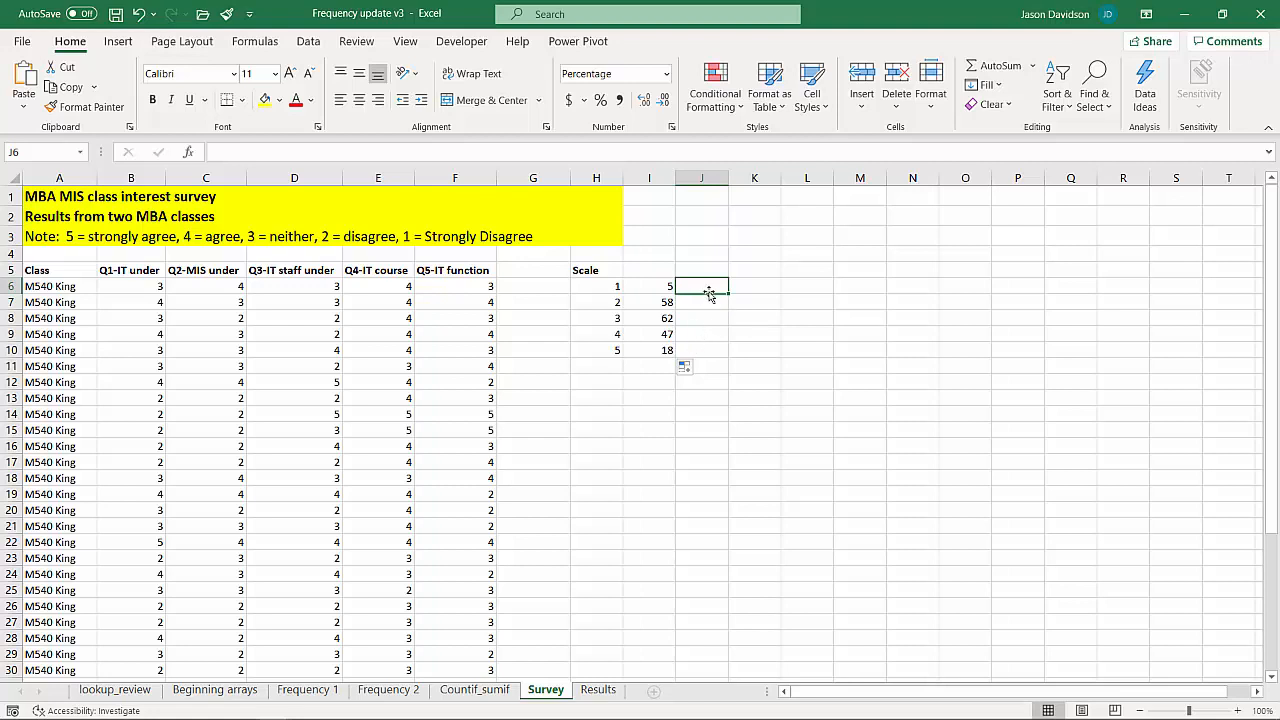
{"action": "left_click_drag", "start_coordinate": [708, 286], "coordinate": [707, 350]}
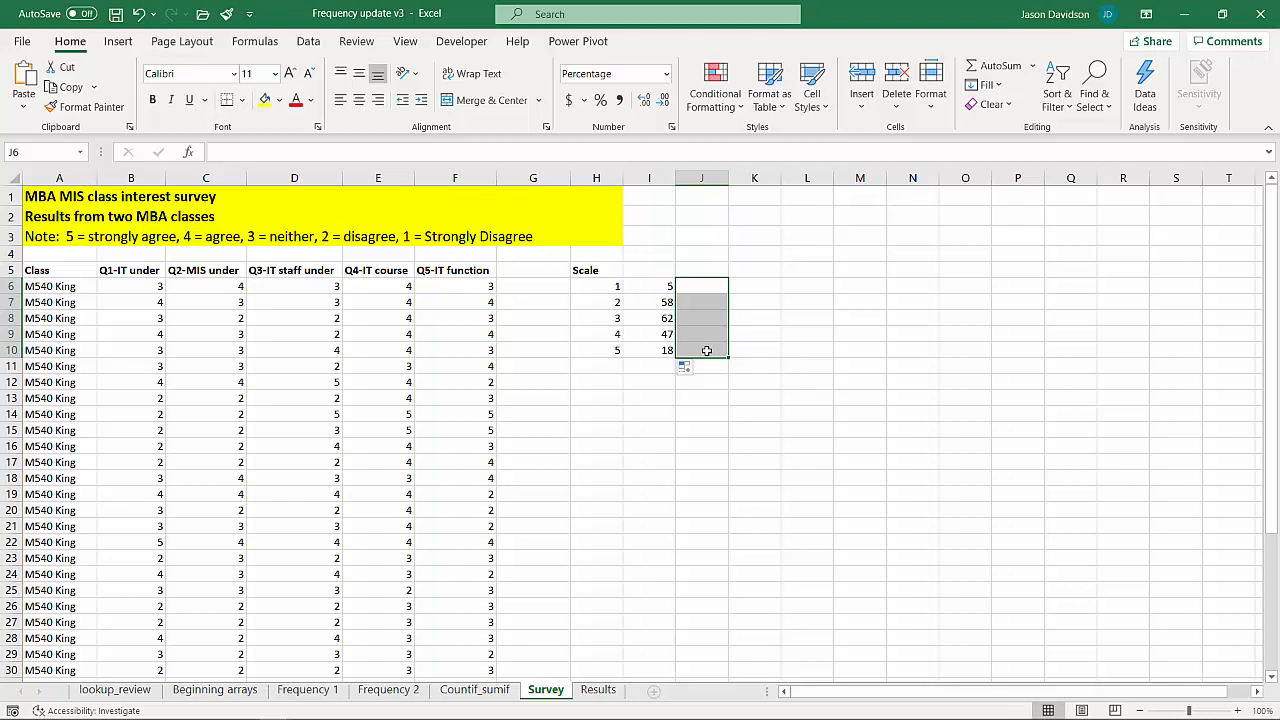
{"action": "left_click", "coordinate": [718, 284]}
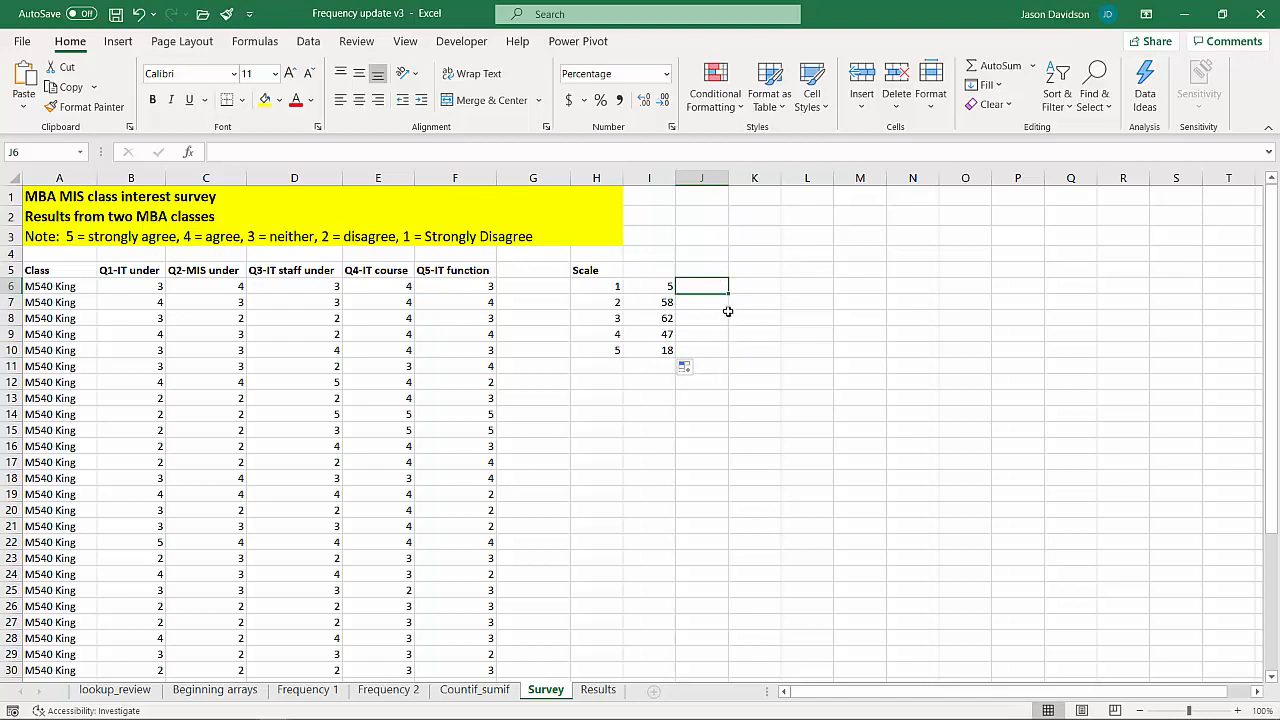
{"action": "left_click_drag", "start_coordinate": [710, 286], "coordinate": [709, 344]}
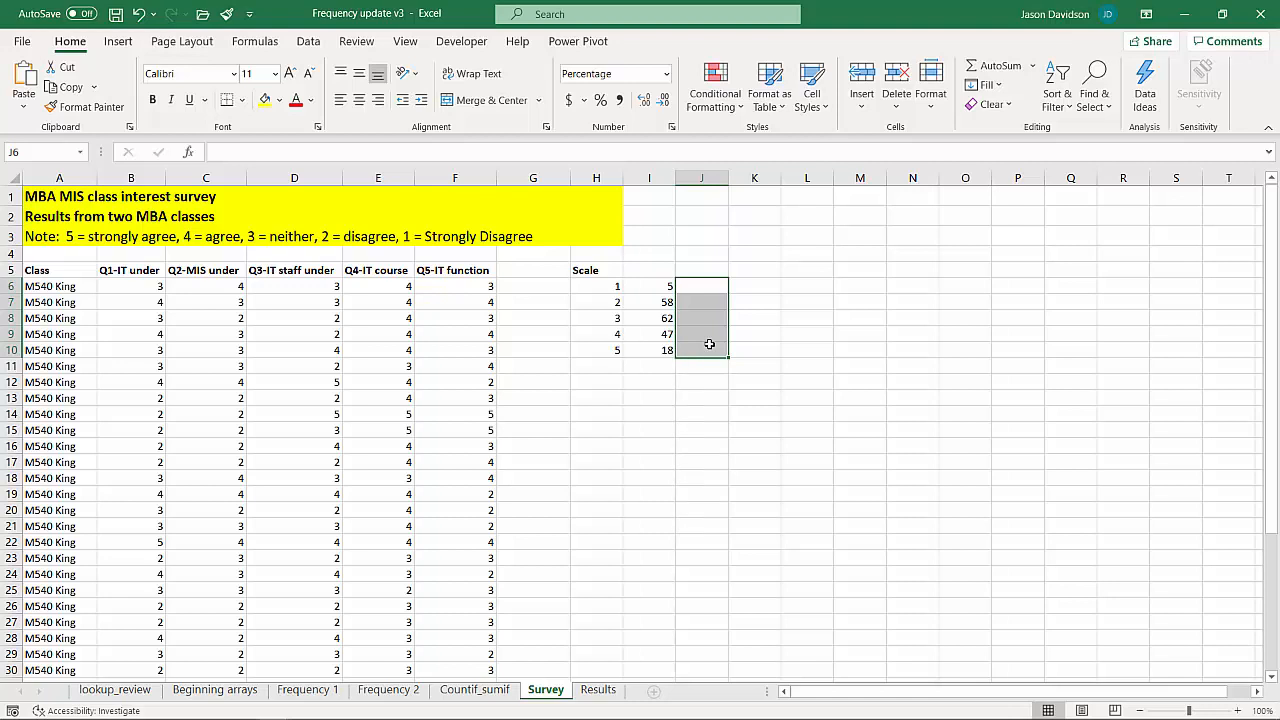
{"action": "type", "text": "=fre"}
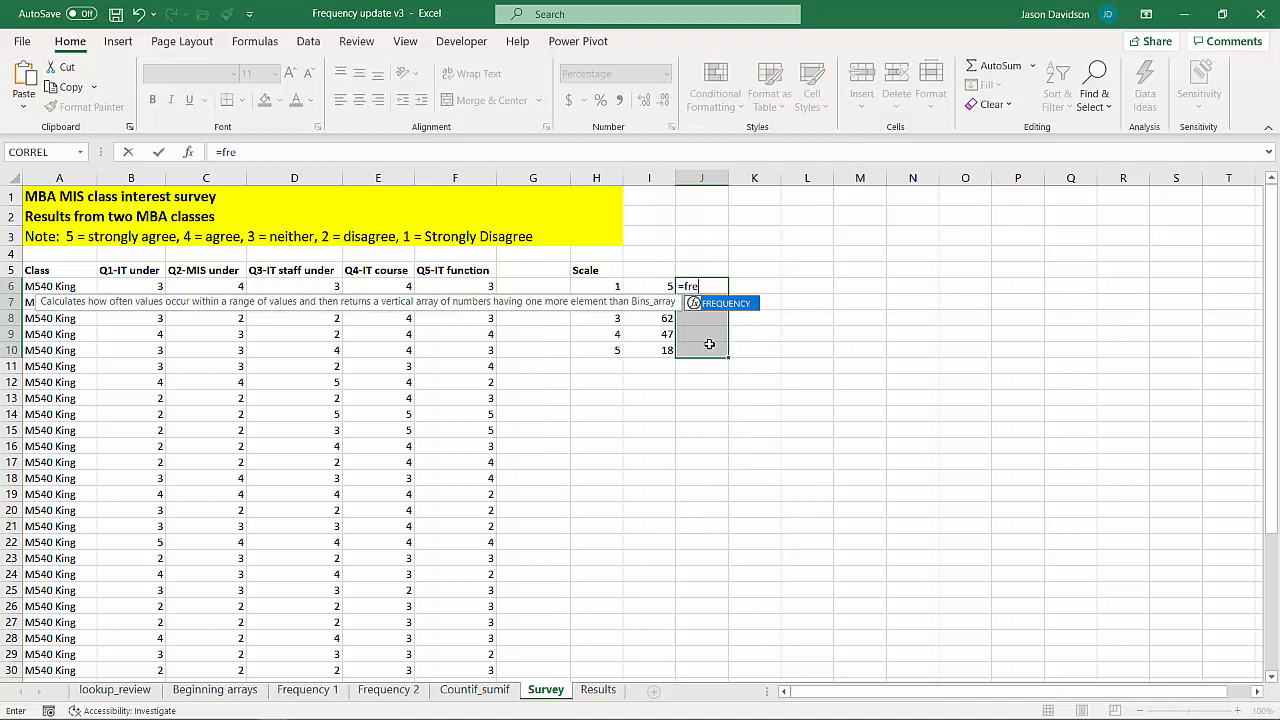
{"action": "key", "text": "Tab"}
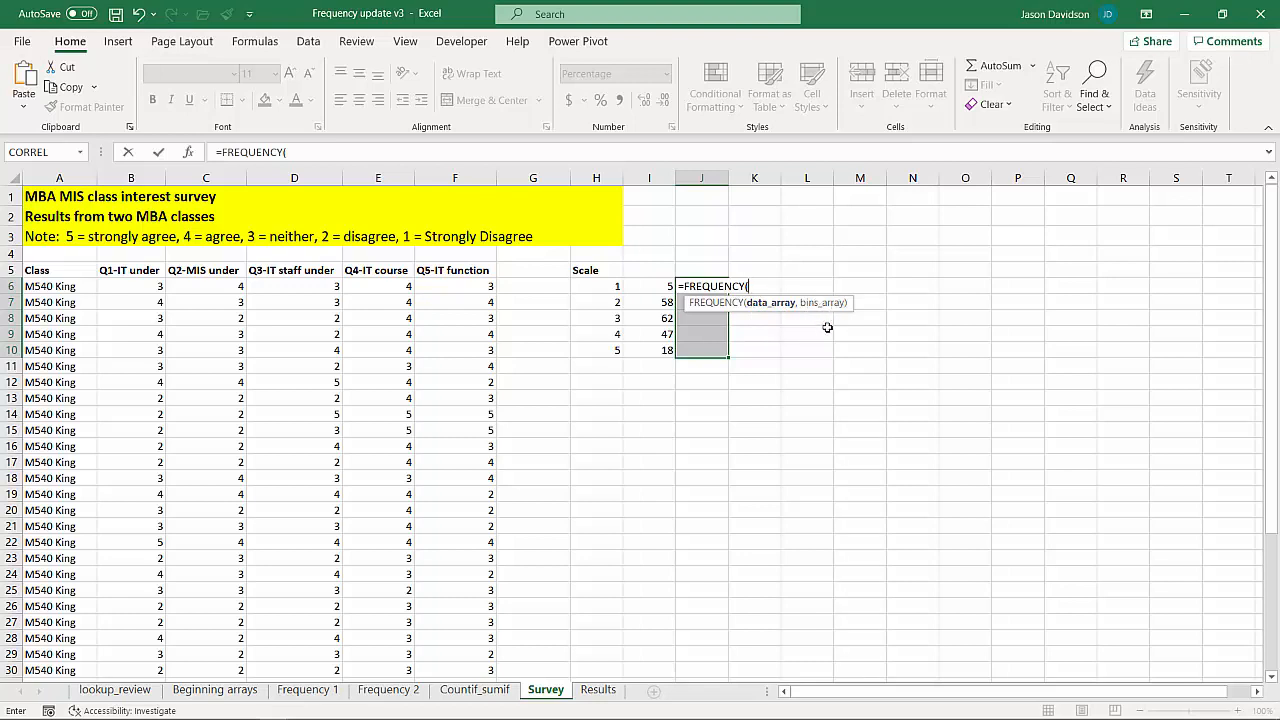
Step: Give FREQUENCY the data array B6:F43 and bins array H6:H10, and enter it as an array formula in J6:J10
{"action": "left_click", "coordinate": [132, 287]}
{"action": "key", "text": "ctrl+shift+Right"}
{"action": "key", "text": "ctrl+shift+Down"}
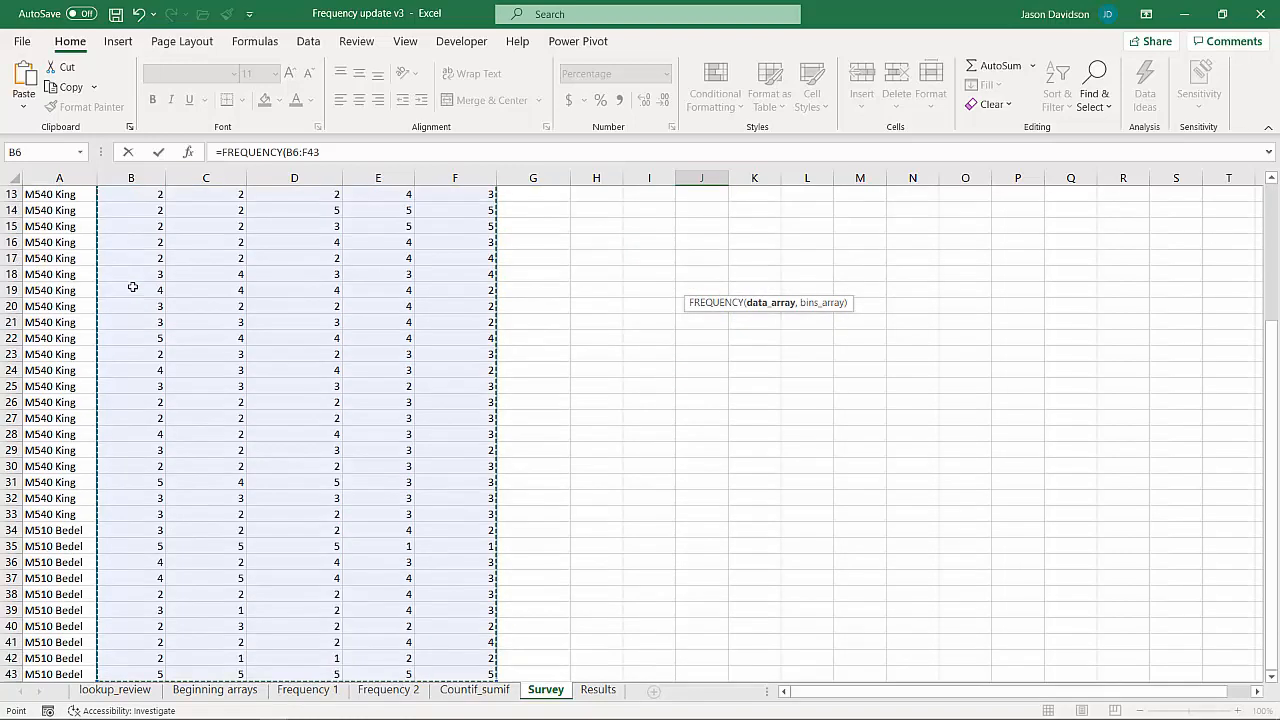
{"action": "scroll", "coordinate": [190, 381], "scroll_direction": "up", "scroll_amount": 6}
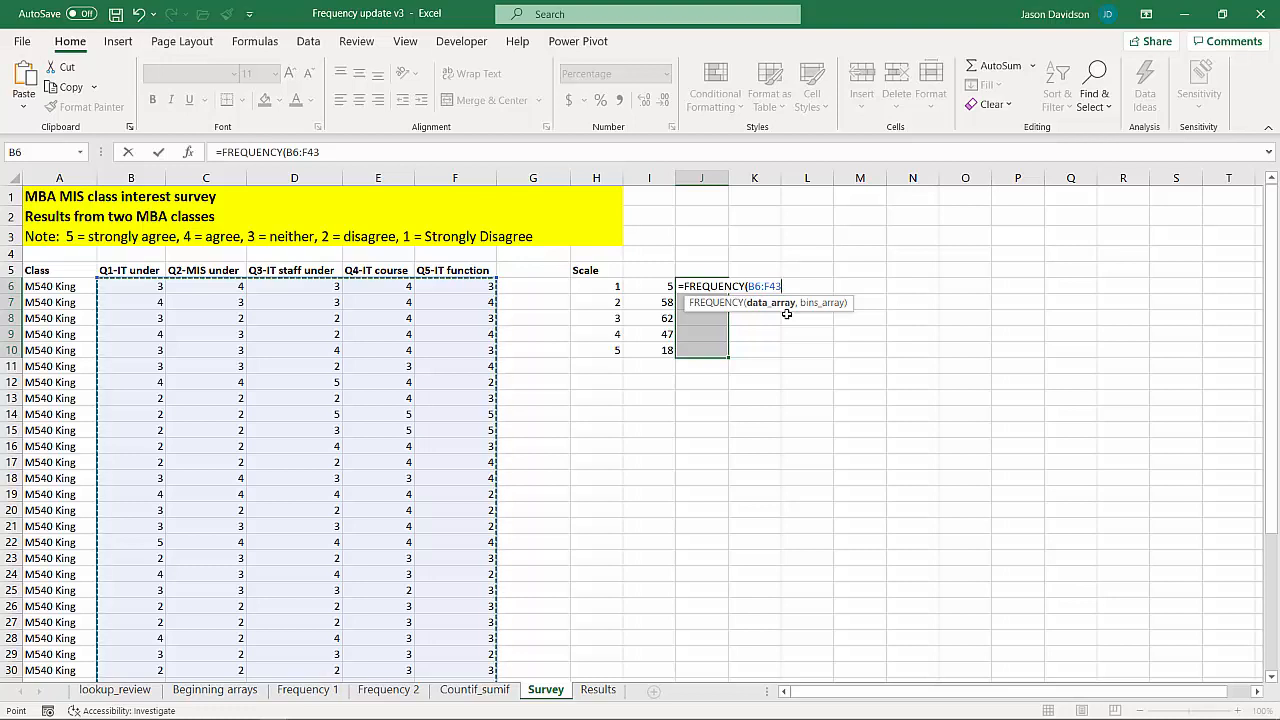
{"action": "type", "text": ","}
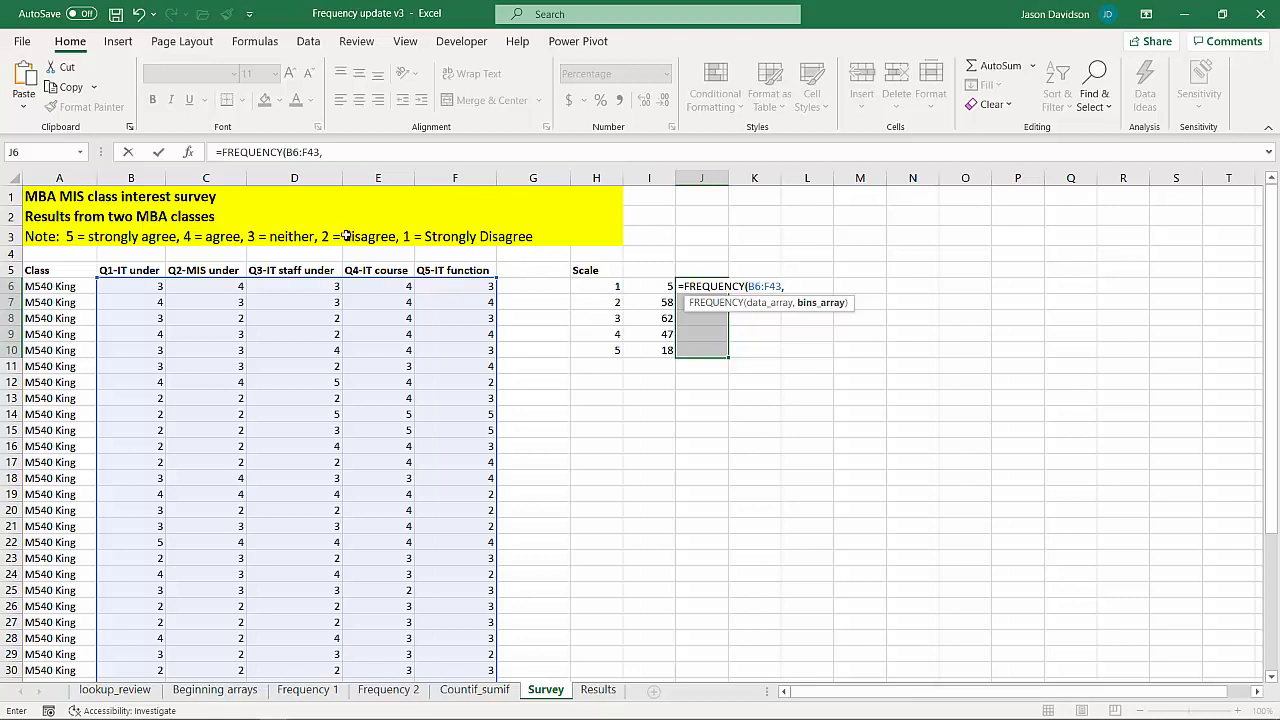
{"action": "left_click_drag", "start_coordinate": [596, 286], "coordinate": [596, 352]}
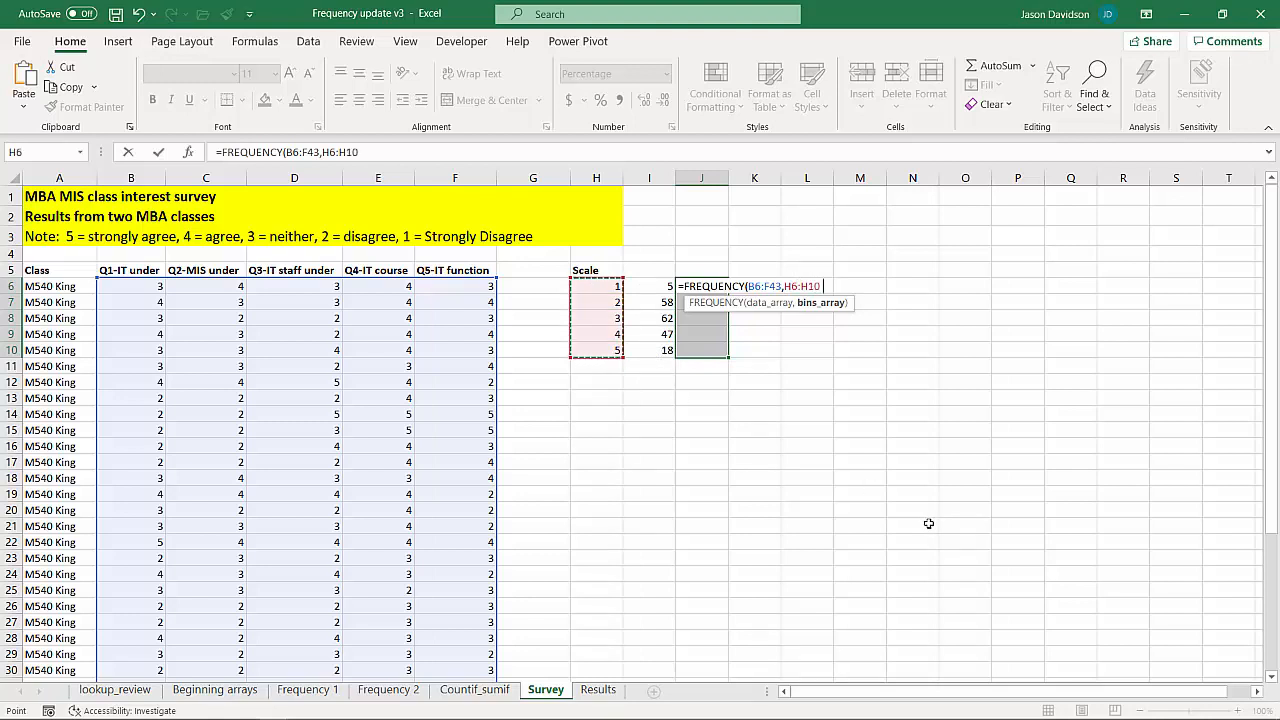
{"action": "type", "text": ")"}
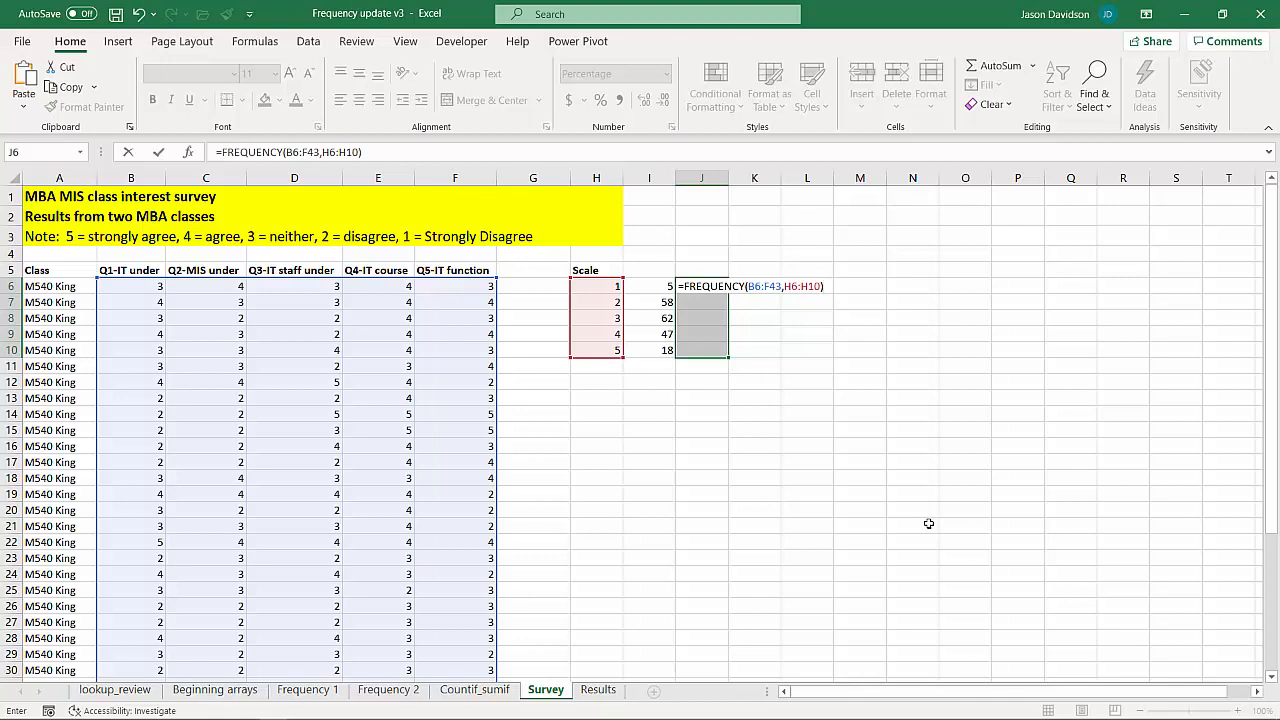
{"action": "key", "text": "ctrl+shift+Return"}
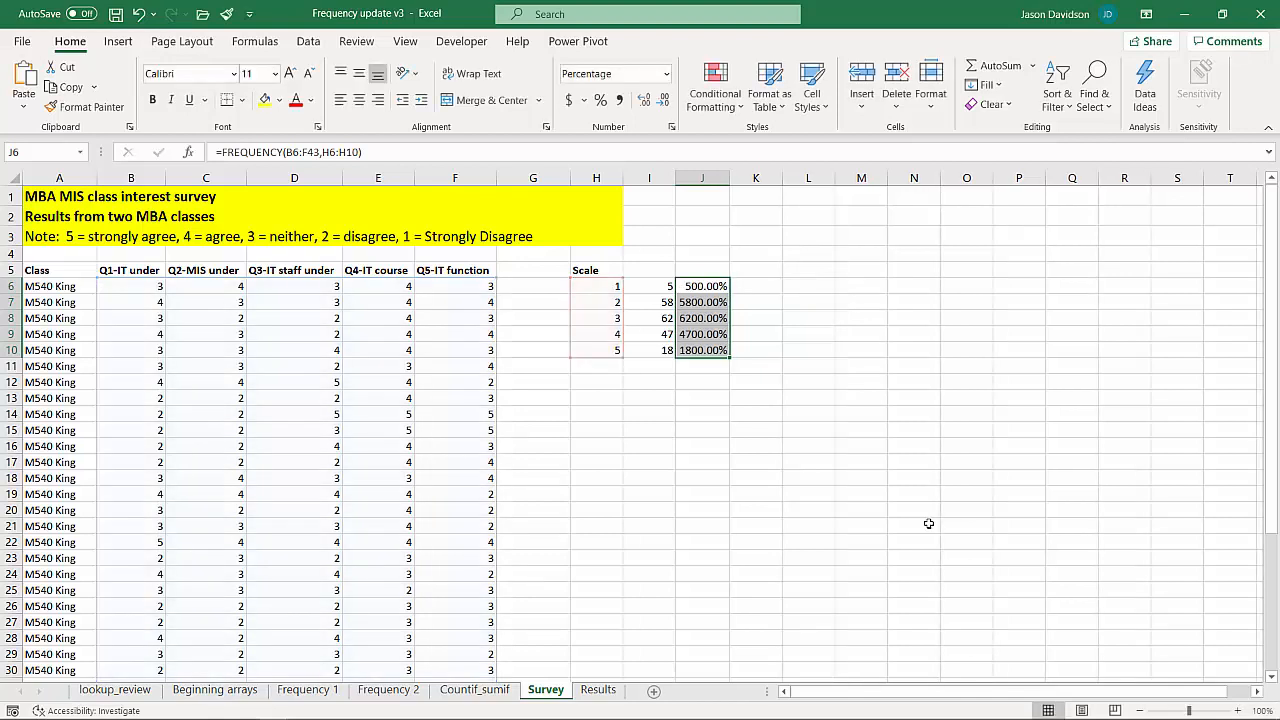
Step: Change the number format of the FREQUENCY results in J6:J10 to General
{"action": "left_click", "coordinate": [667, 77]}
{"action": "left_click", "coordinate": [657, 108]}
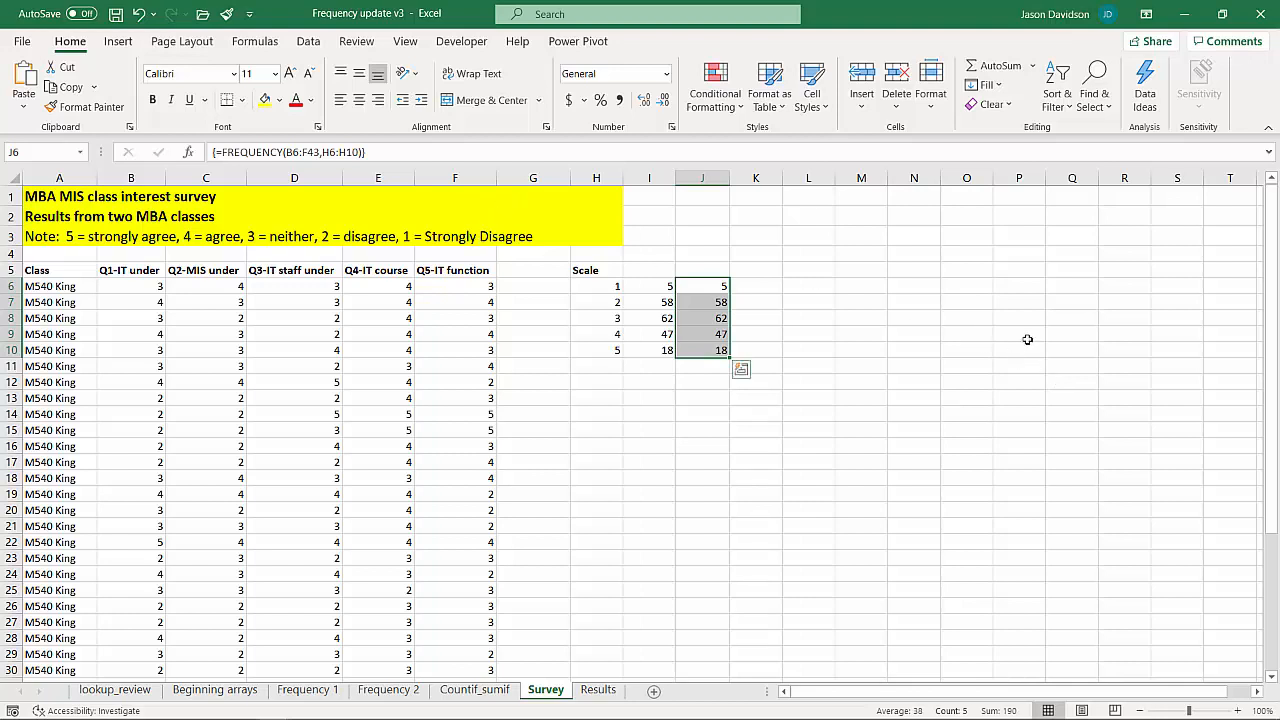
{"action": "left_click", "coordinate": [800, 304]}
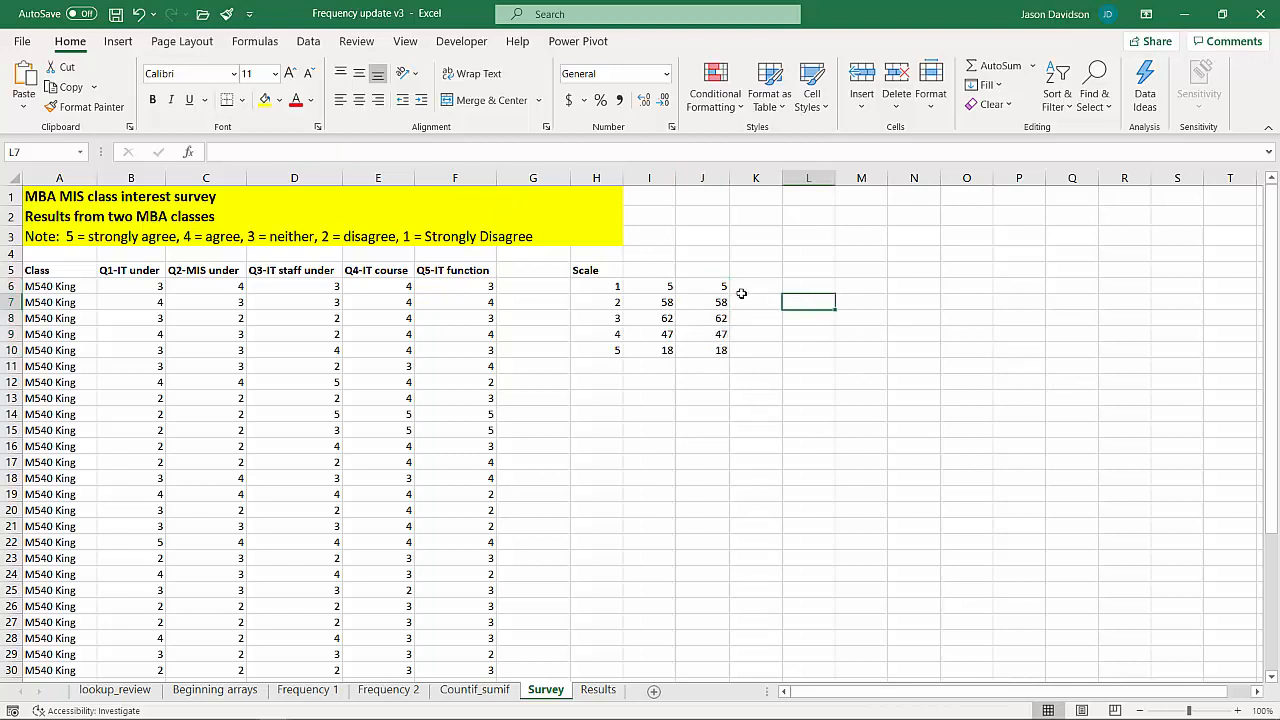
Step: Try to delete only cell J7 from the FREQUENCY array
{"action": "left_click", "coordinate": [704, 304]}
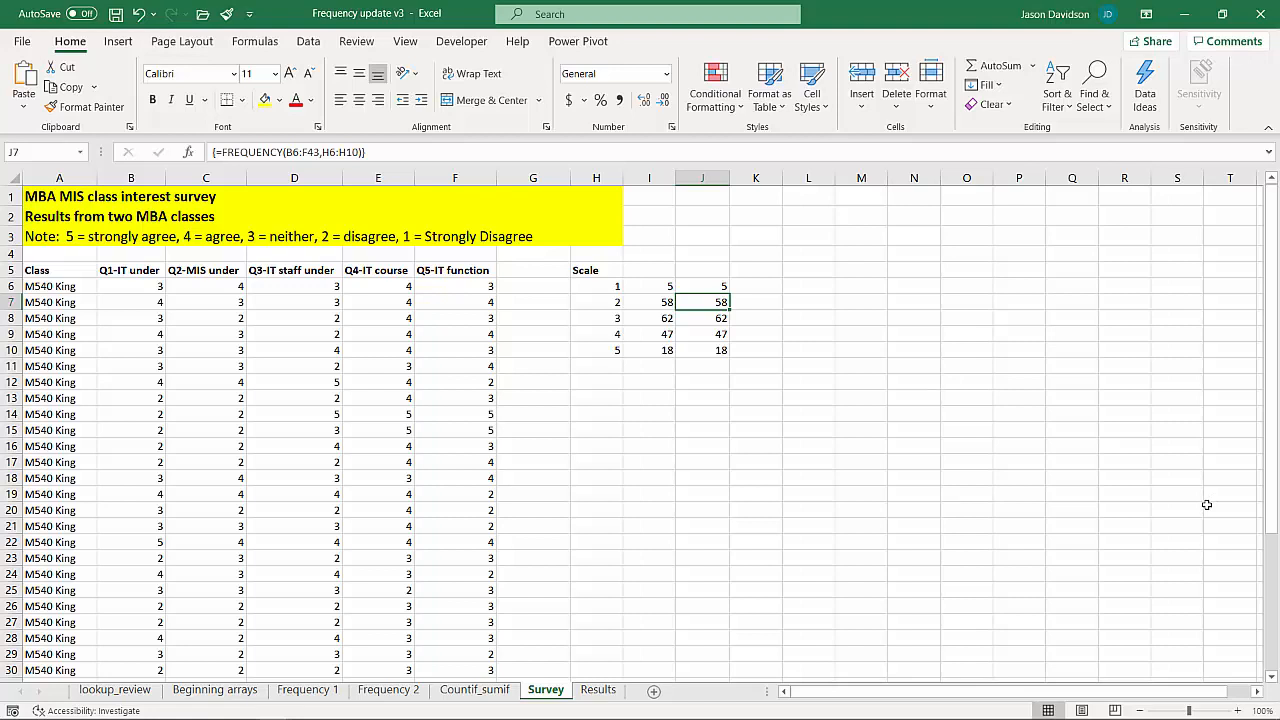
{"action": "key", "text": "Delete"}
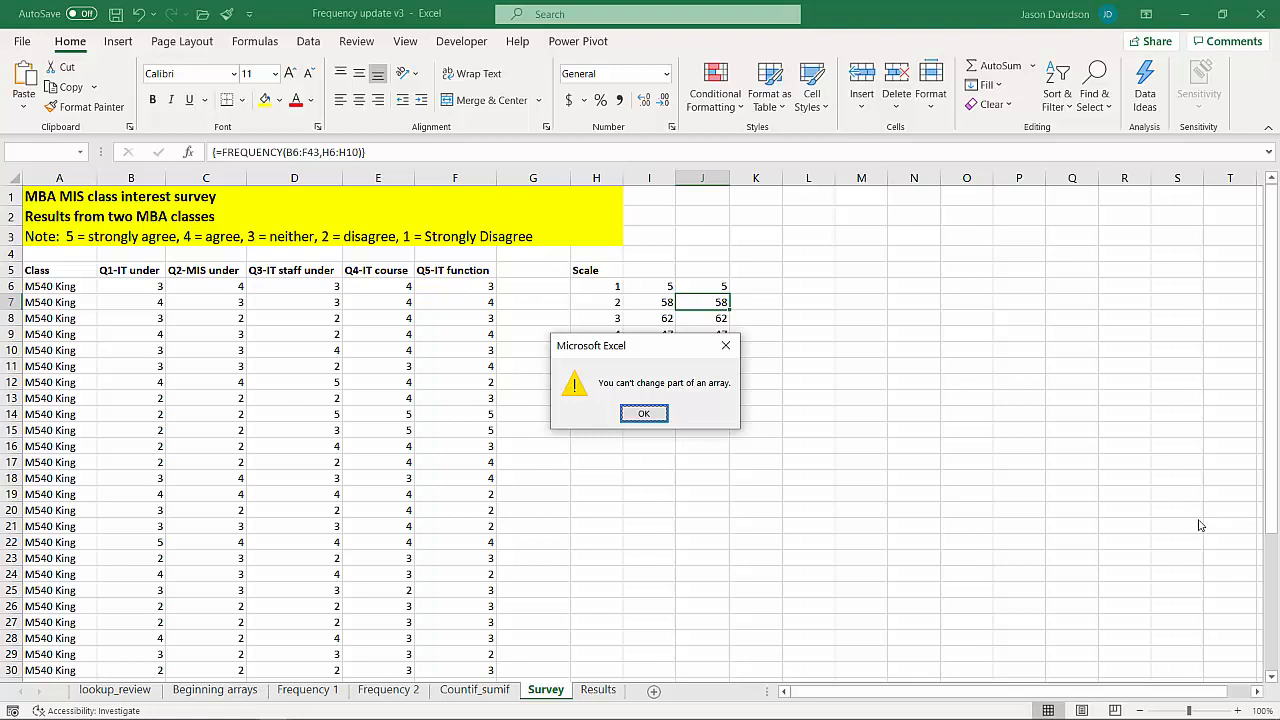
{"action": "key", "text": "Return"}
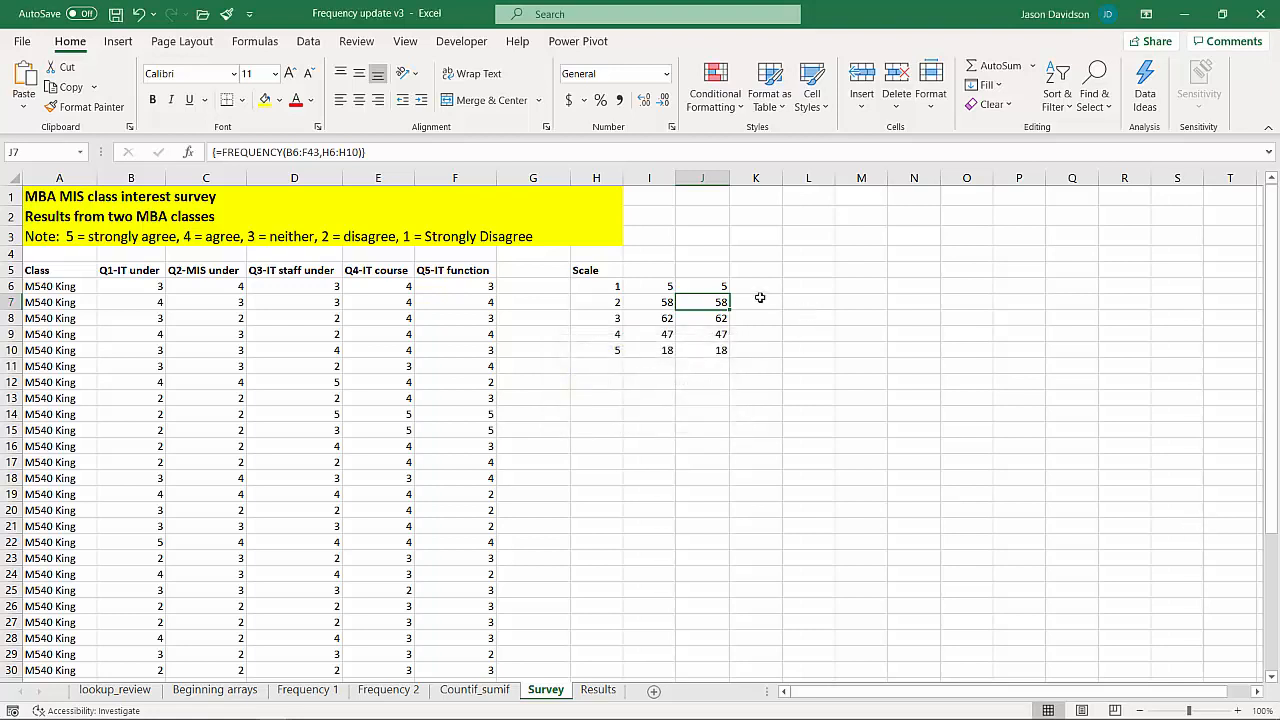
Step: Clear the entire FREQUENCY array from J6:J10
{"action": "left_click_drag", "start_coordinate": [717, 286], "coordinate": [720, 350]}
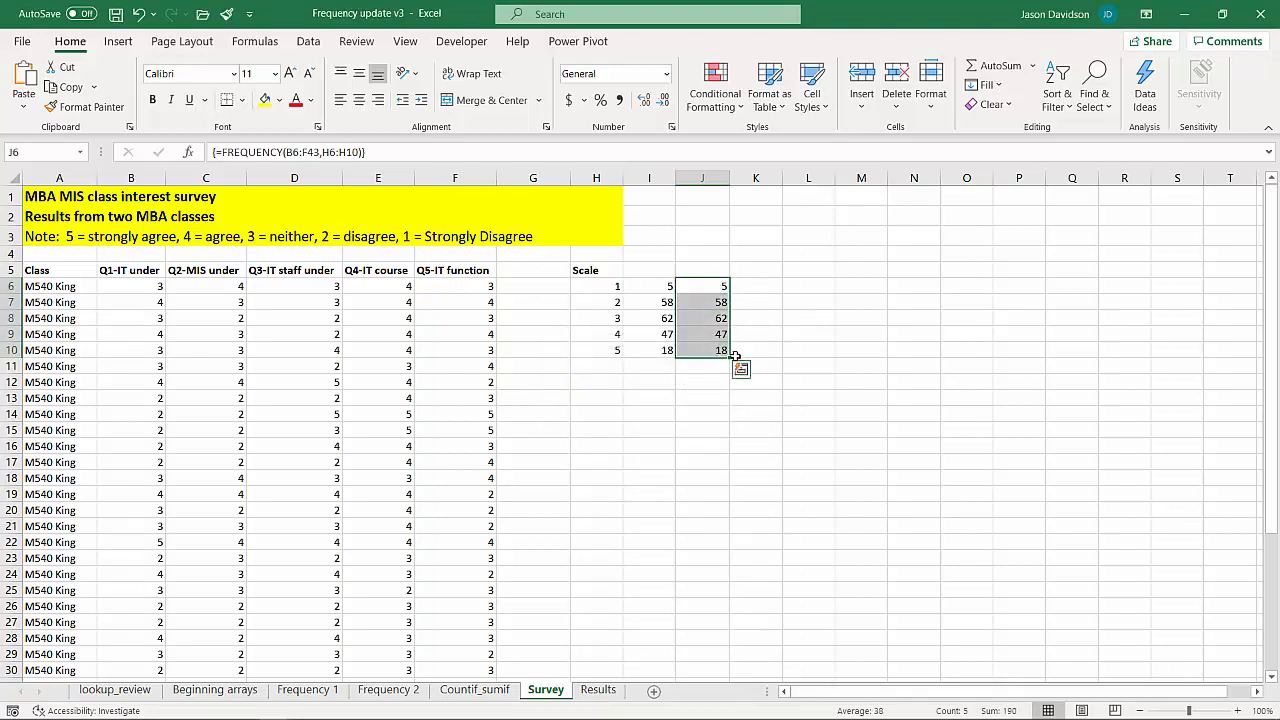
{"action": "key", "text": "Delete"}
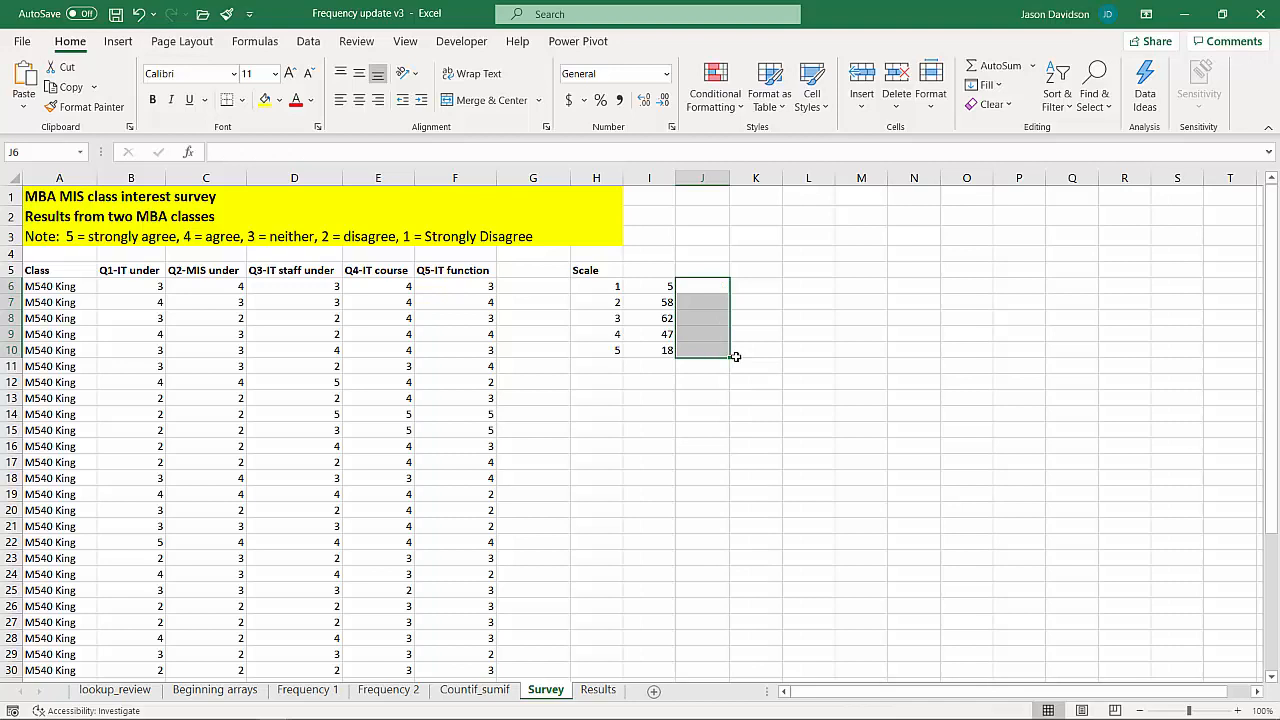
{"action": "left_click", "coordinate": [712, 380]}
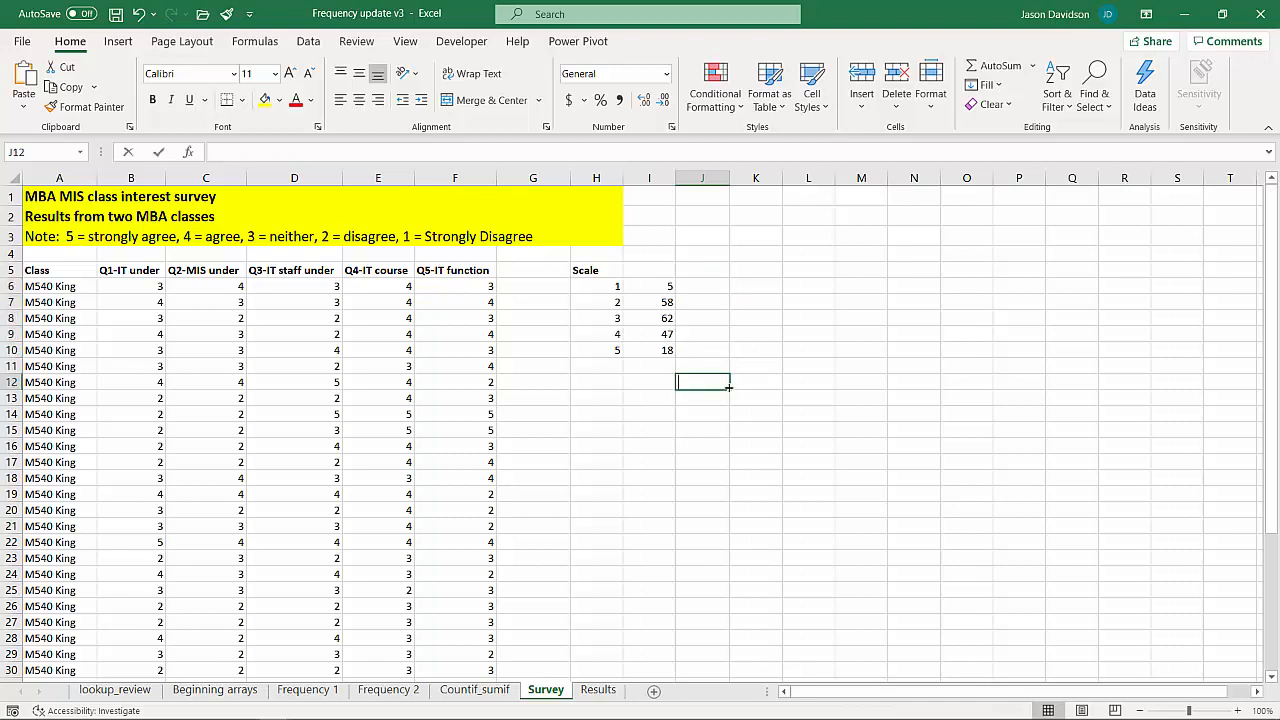
Step: Enter 190 as the total number of responses in cell J12
{"action": "type", "text": "190"}
{"action": "key", "text": "Return"}
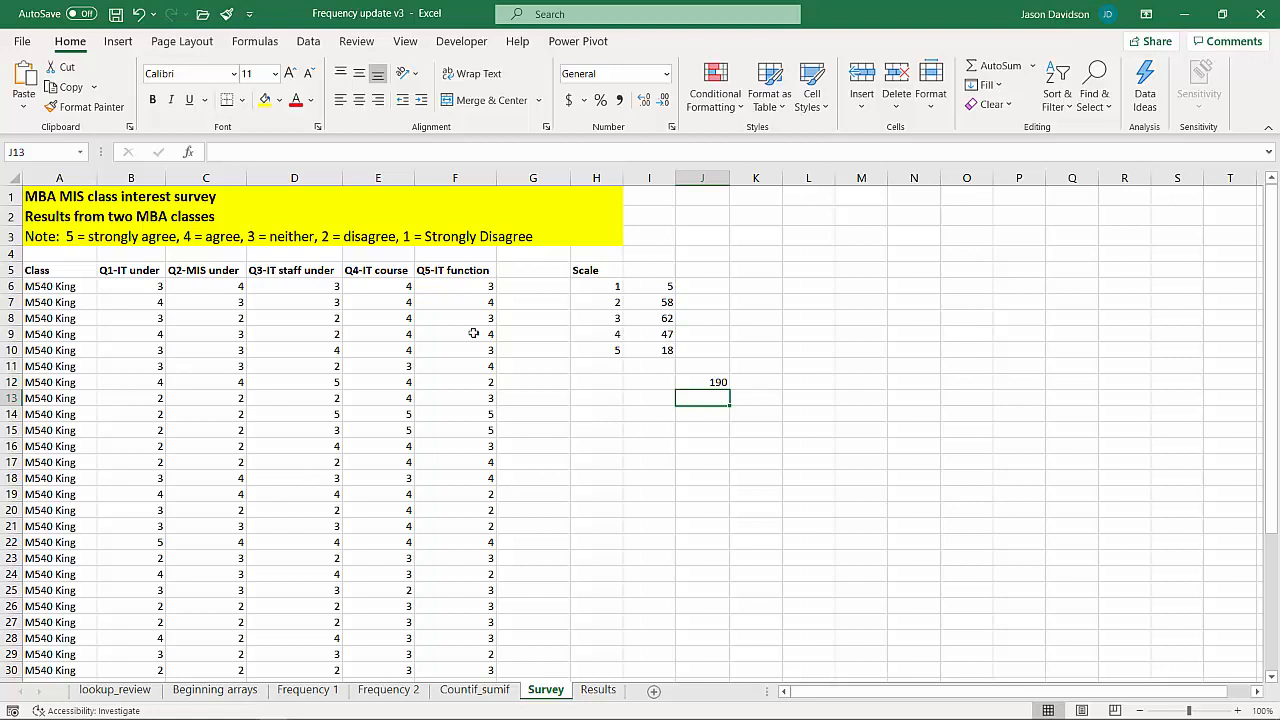
Step: Enter =FREQUENCY(B6:F43,H6:H10)/190 as an array formula across J6:J10
{"action": "left_click_drag", "start_coordinate": [718, 284], "coordinate": [720, 352]}
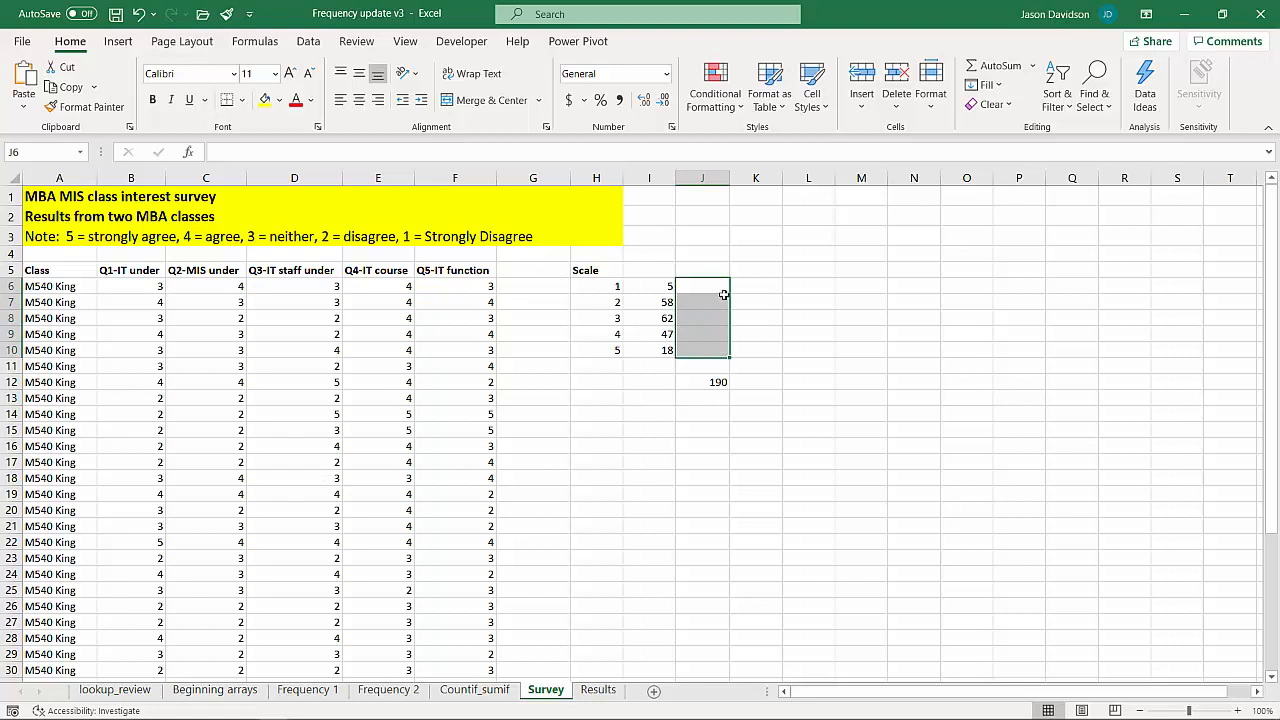
{"action": "type", "text": "=FREQUENCY("}
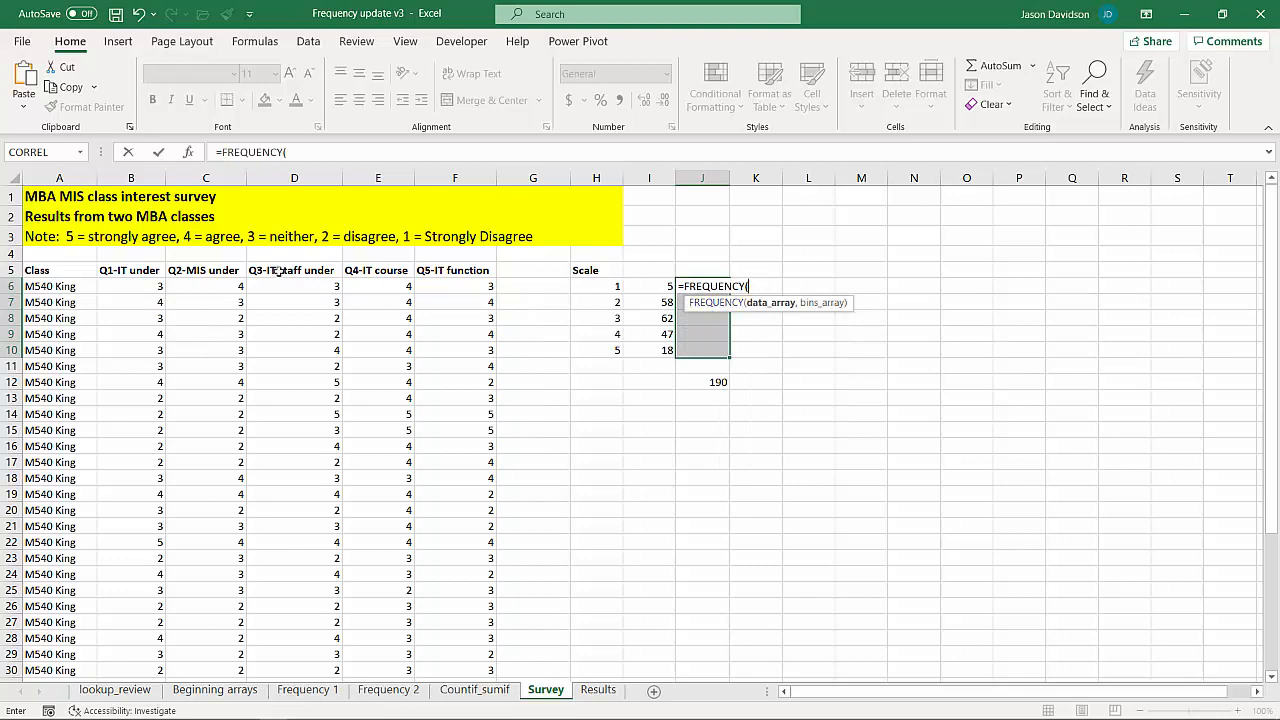
{"action": "left_click", "coordinate": [142, 286]}
{"action": "key", "text": "ctrl+shift+Right"}
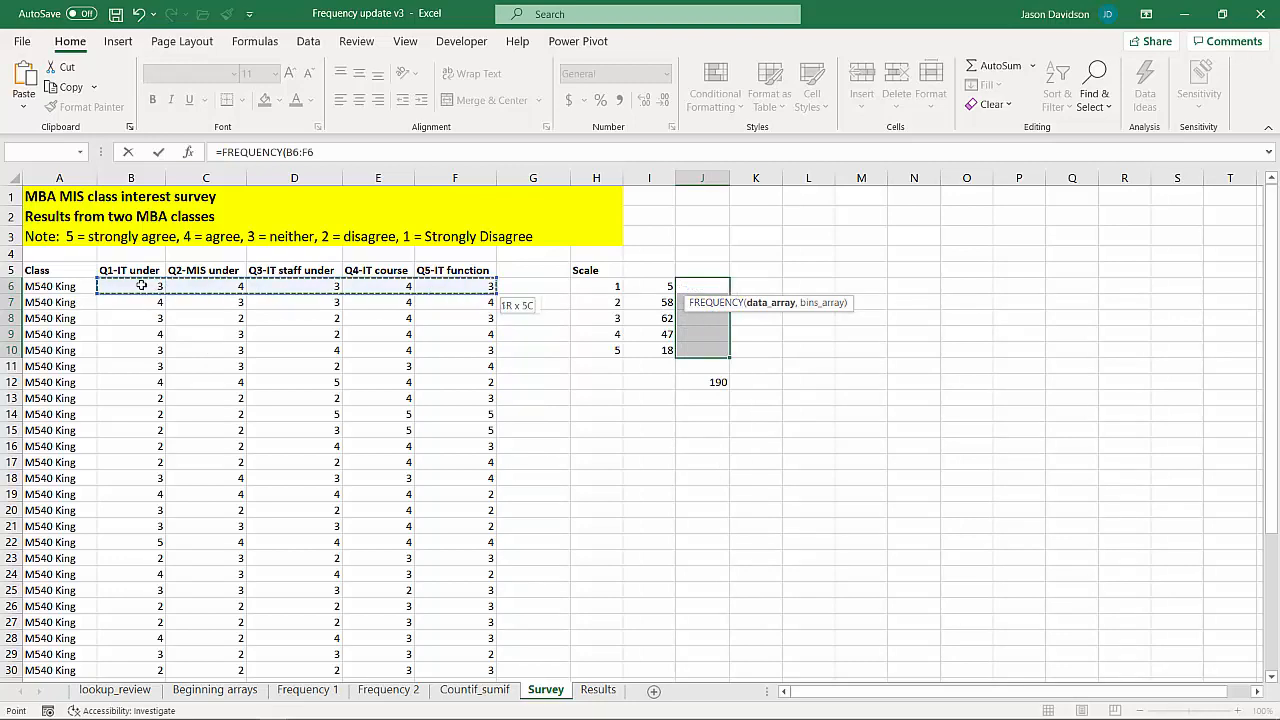
{"action": "key", "text": "ctrl+shift+Down"}
{"action": "scroll", "coordinate": [138, 288], "scroll_direction": "up", "scroll_amount": 4}
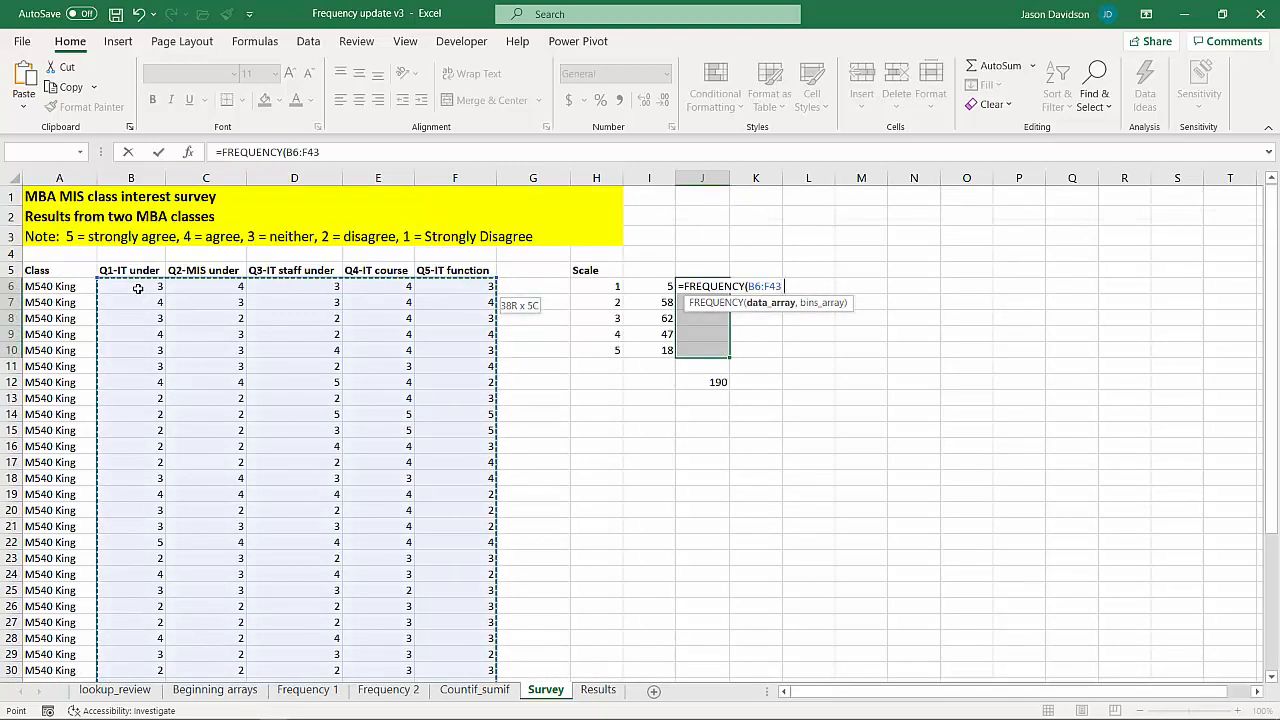
{"action": "type", "text": ","}
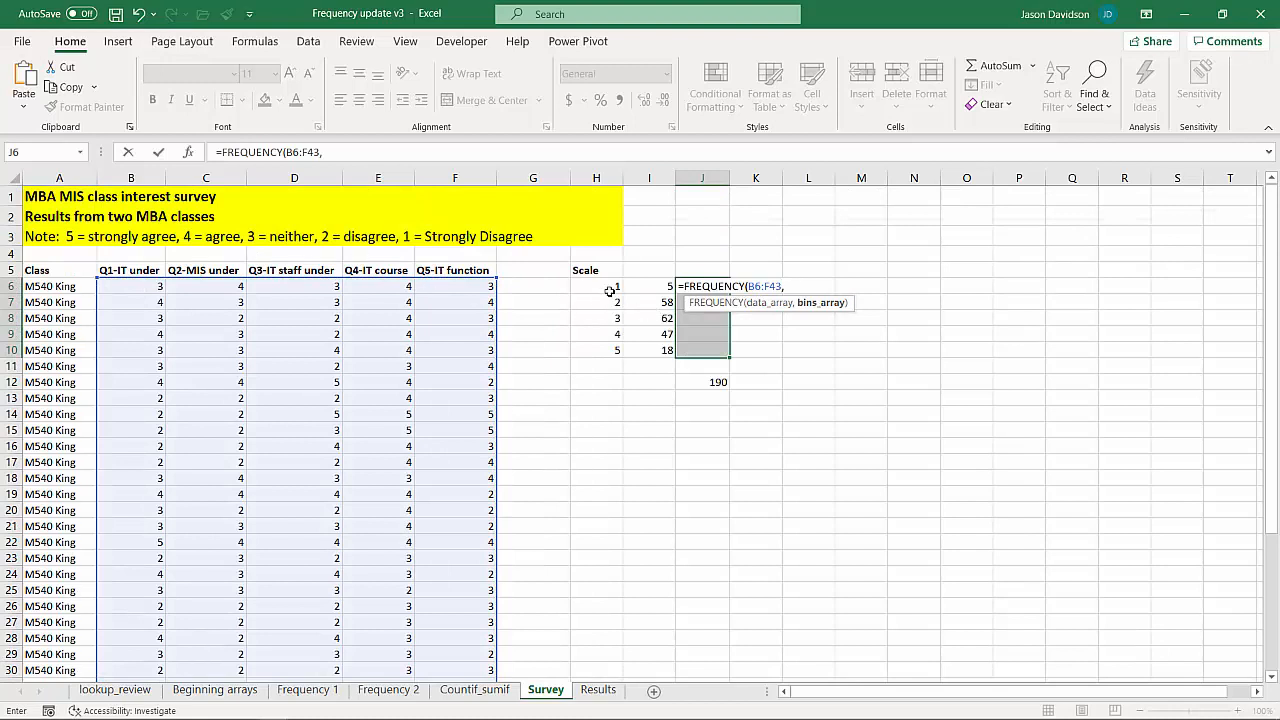
{"action": "left_click_drag", "start_coordinate": [608, 288], "coordinate": [588, 351]}
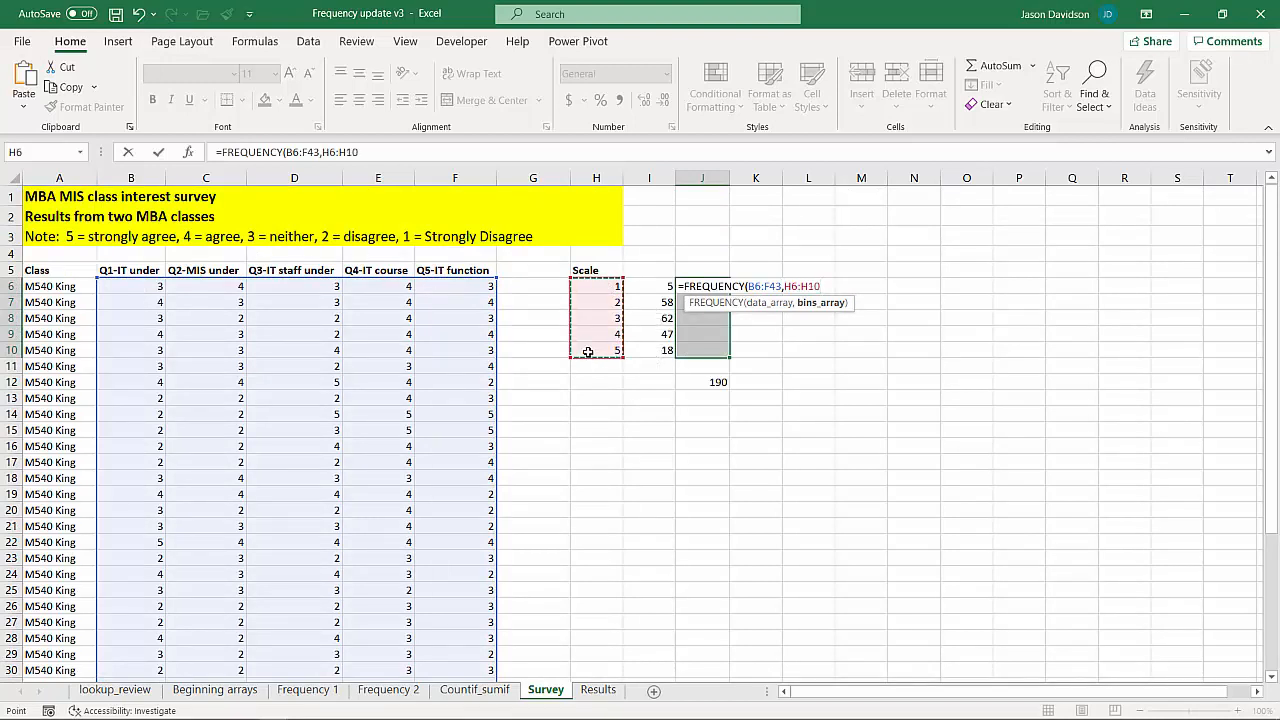
{"action": "type", "text": ")"}
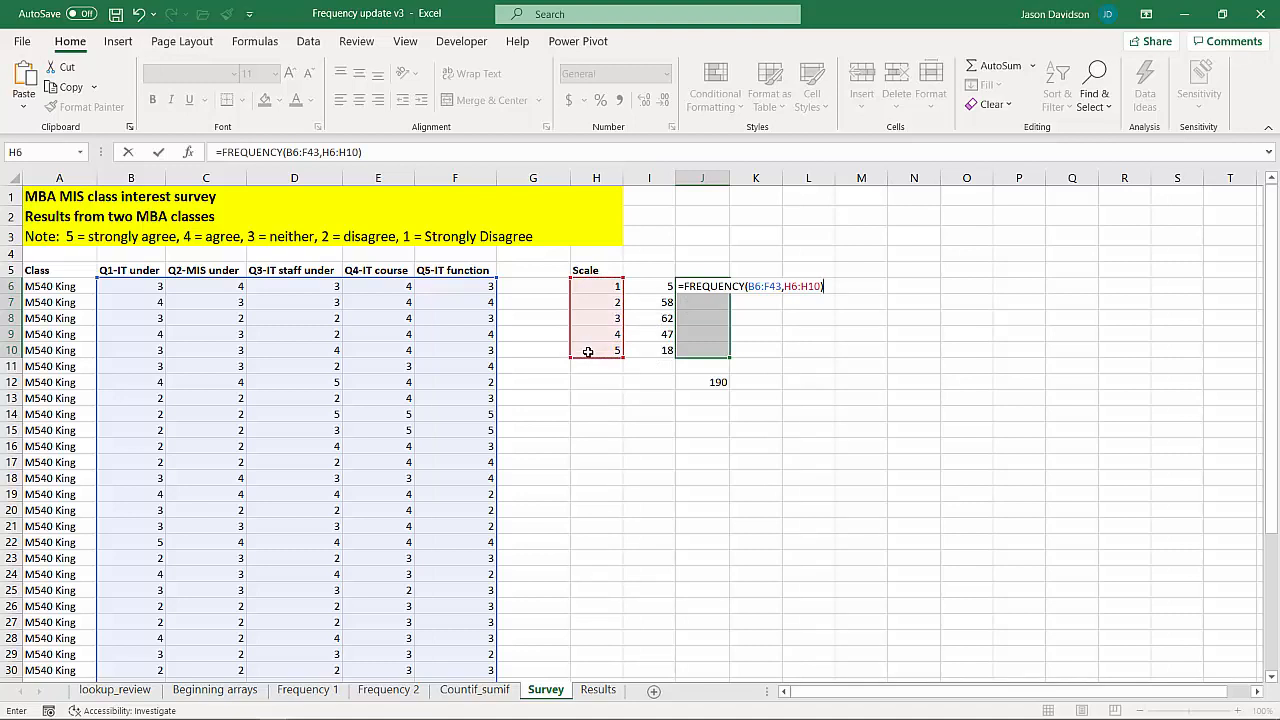
{"action": "type", "text": "/190"}
{"action": "key", "text": "ctrl+shift+Return"}
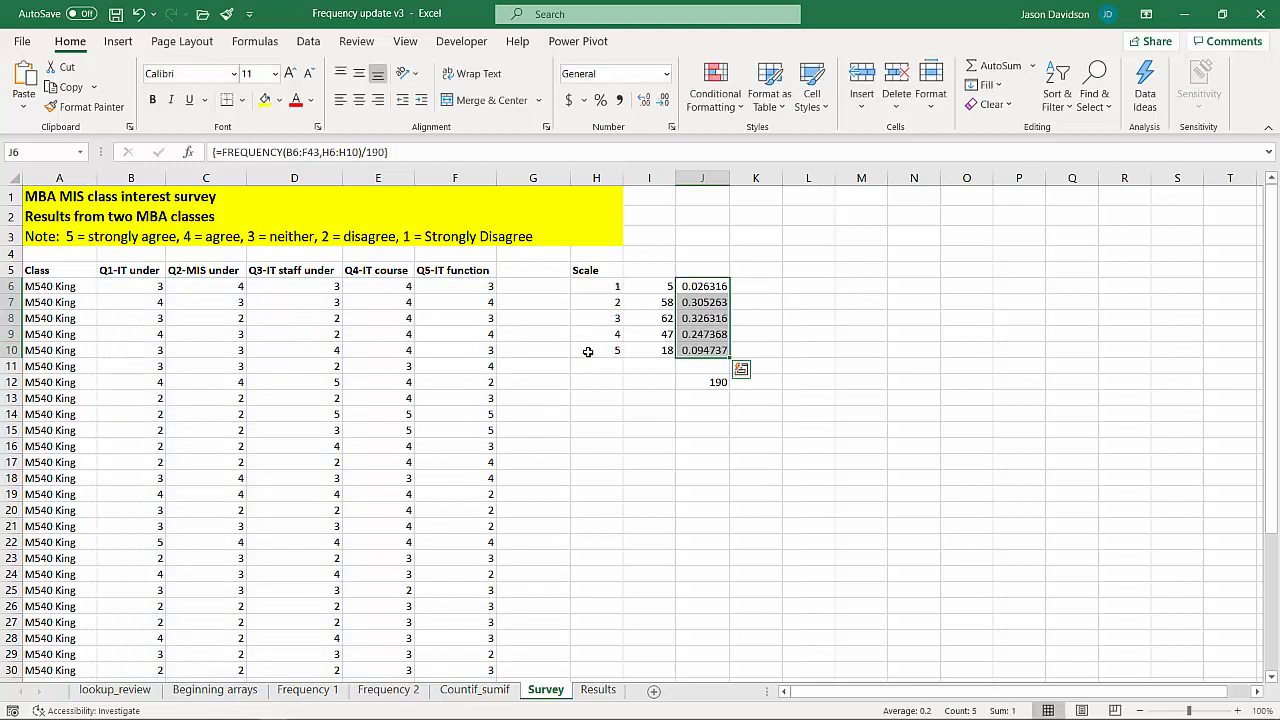
Step: Format the FREQUENCY results in J6:J10 as percentages with two decimal places
{"action": "left_click", "coordinate": [601, 100]}
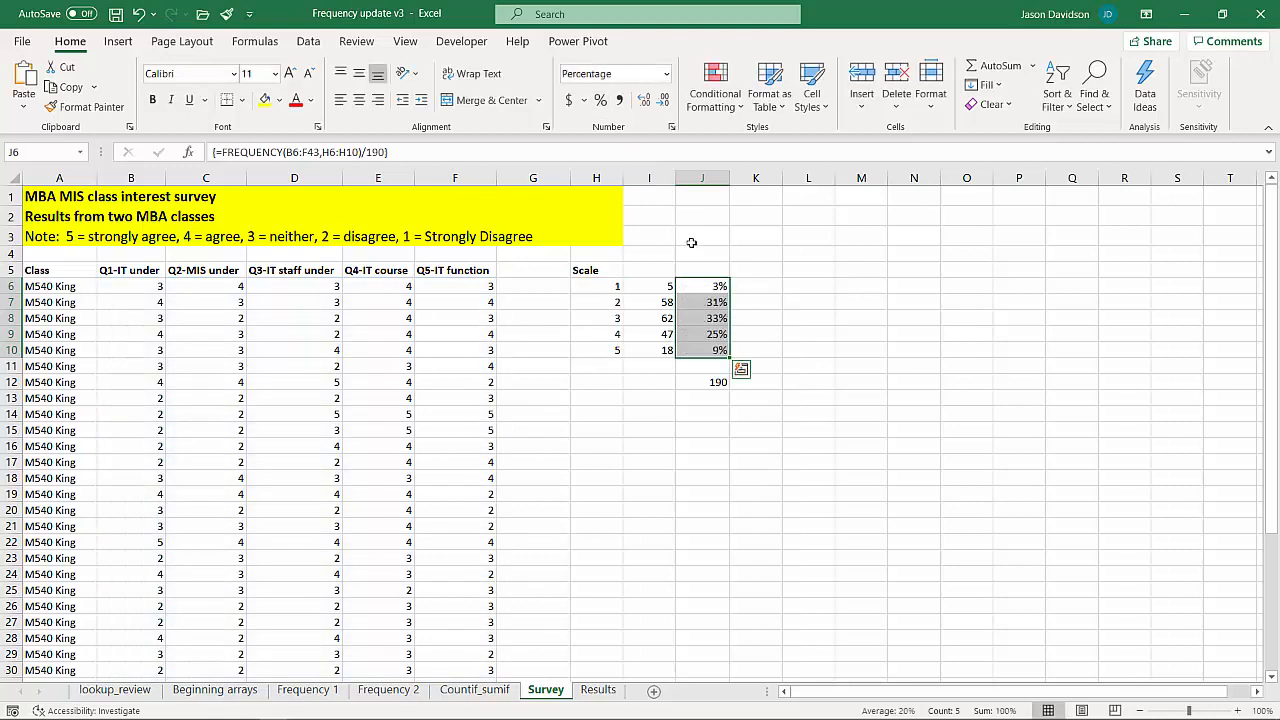
{"action": "left_click", "coordinate": [643, 104]}
{"action": "left_click", "coordinate": [643, 104]}
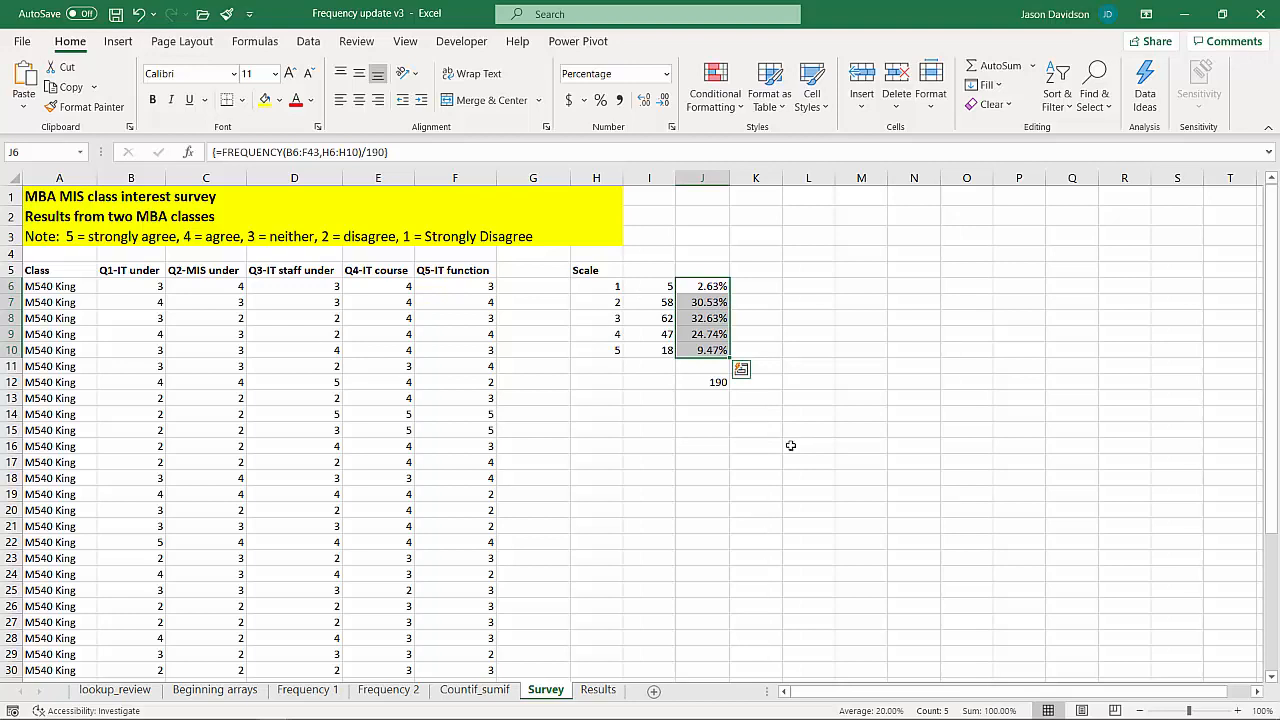
{"action": "left_click", "coordinate": [662, 303]}
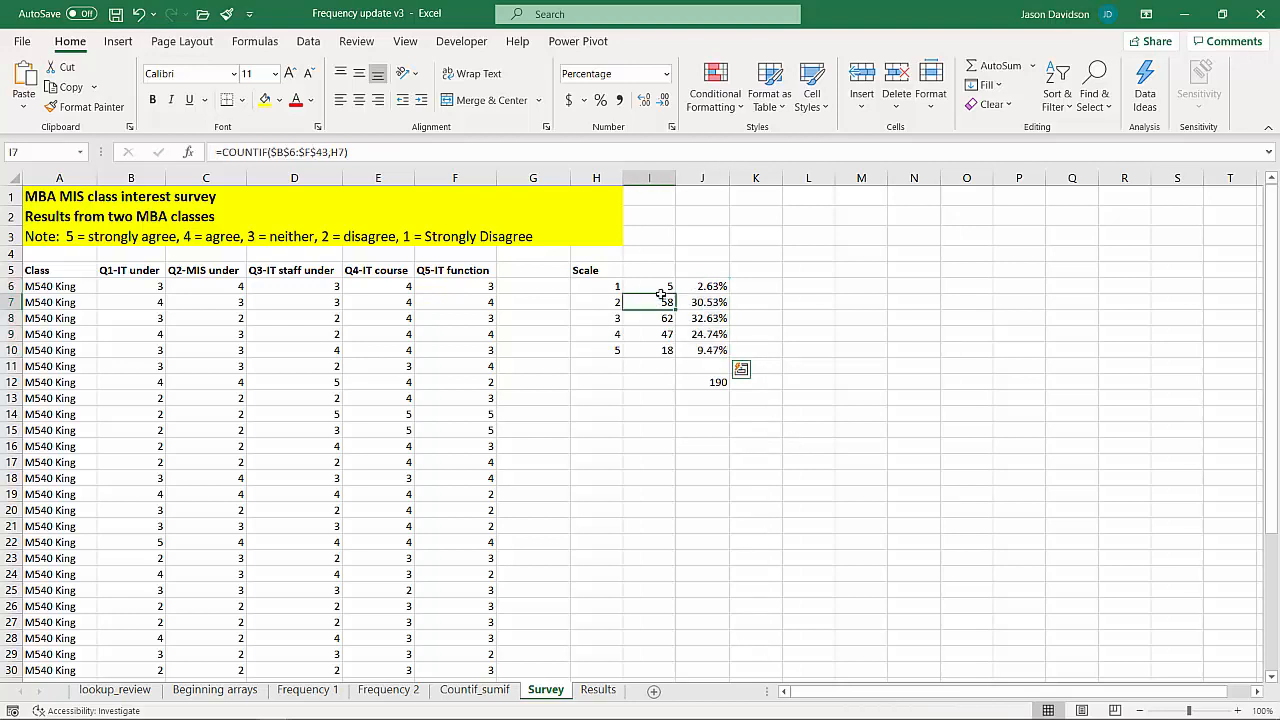
{"action": "left_click", "coordinate": [710, 317]}
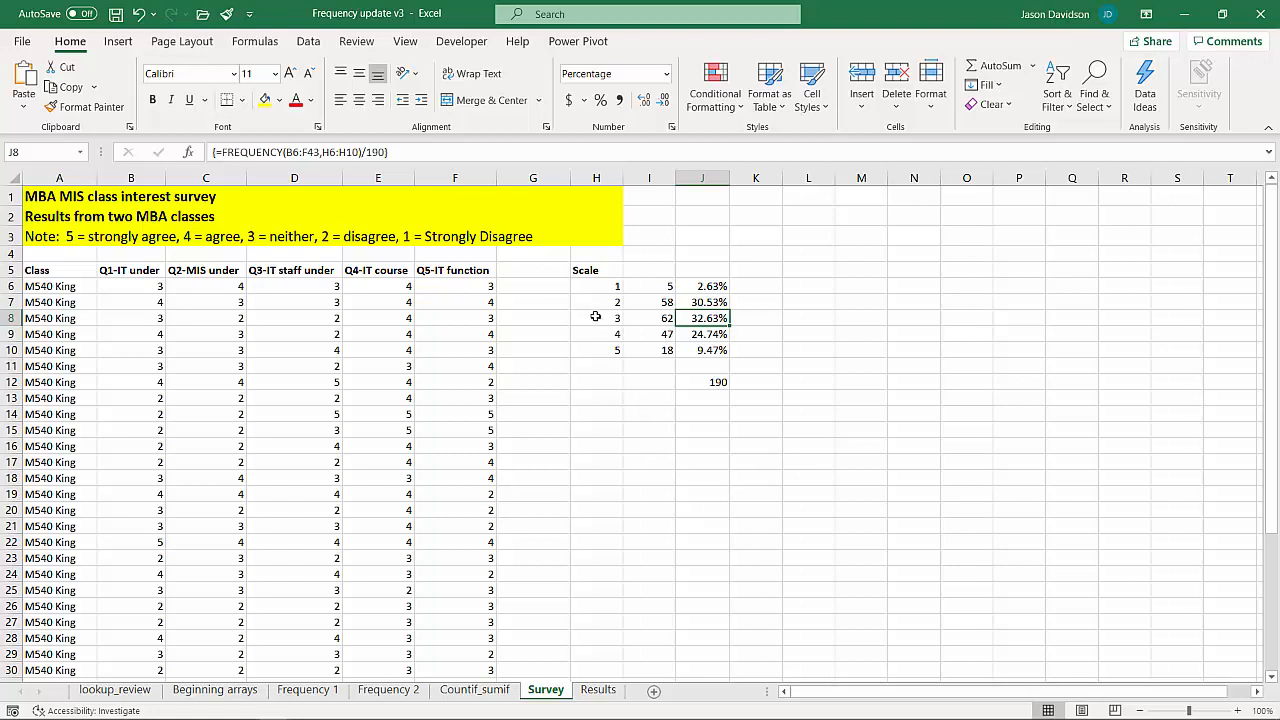
{"action": "left_click", "coordinate": [596, 365]}
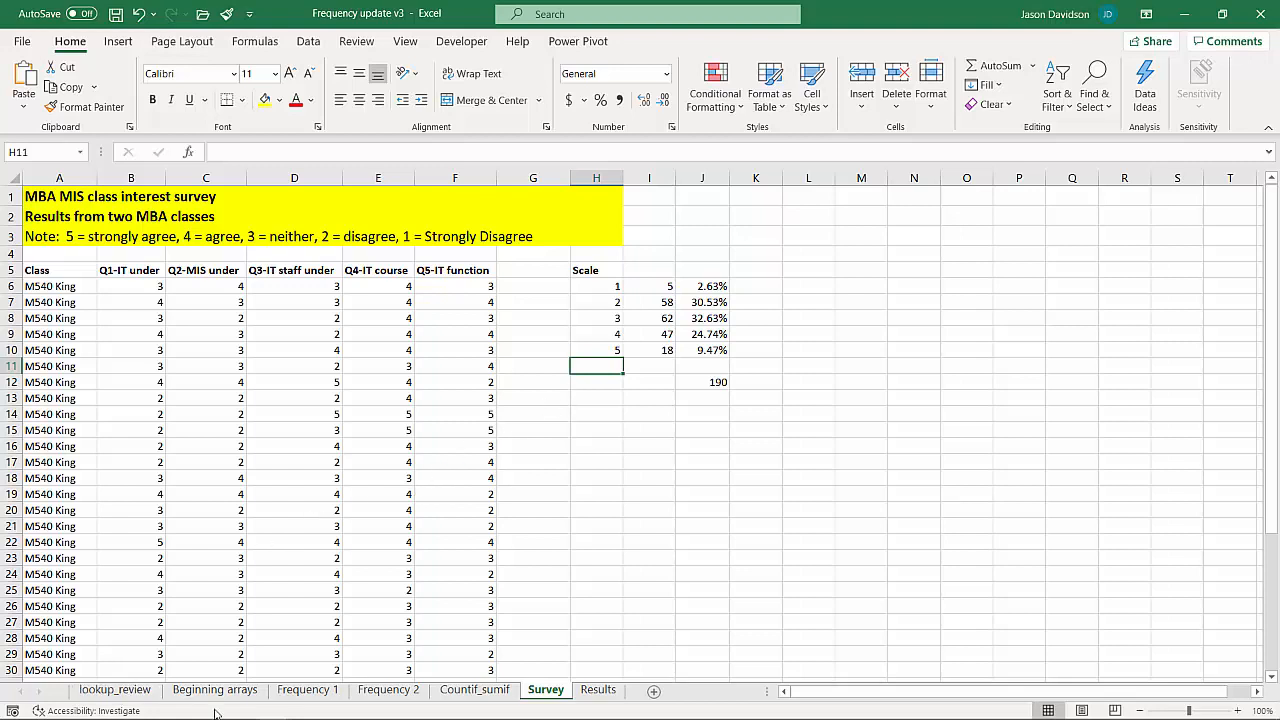
Step: On the Frequency 2 sheet, begin a FREQUENCY formula across H3:H6 with the vehicle mileages C3:C36 as data array
{"action": "left_click", "coordinate": [388, 690]}
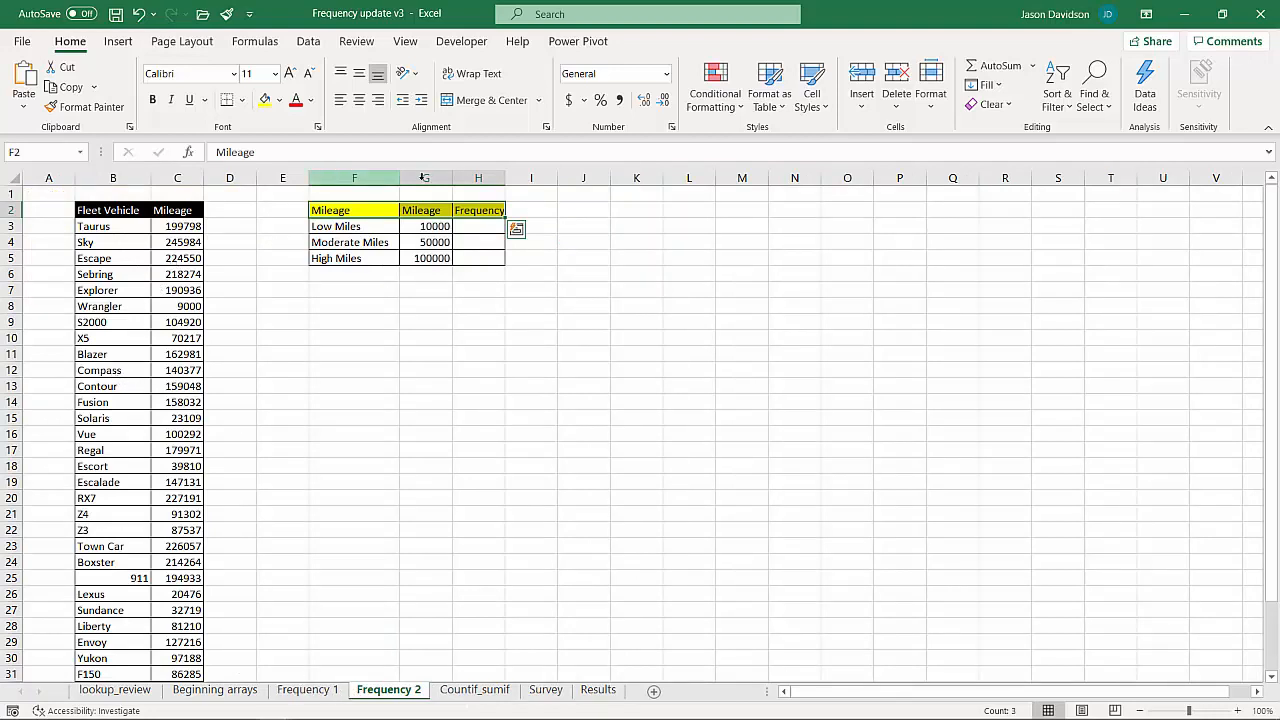
{"action": "left_click", "coordinate": [426, 258]}
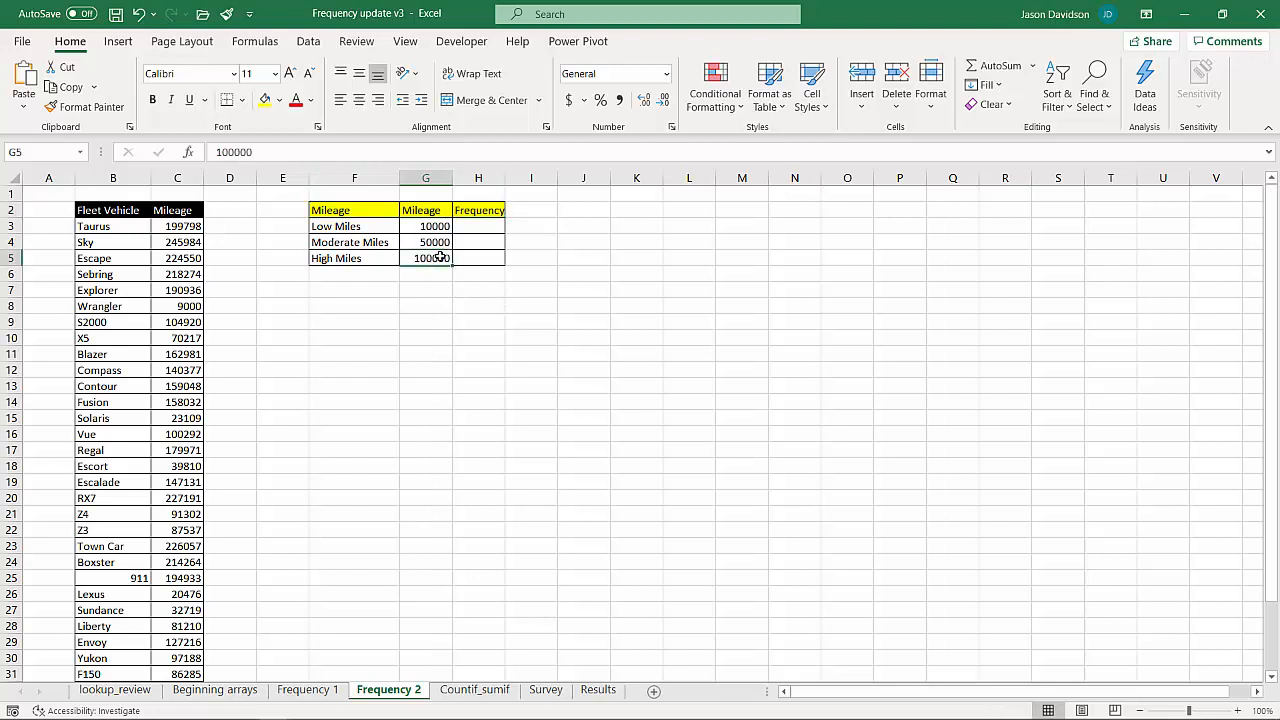
{"action": "left_click", "coordinate": [190, 290]}
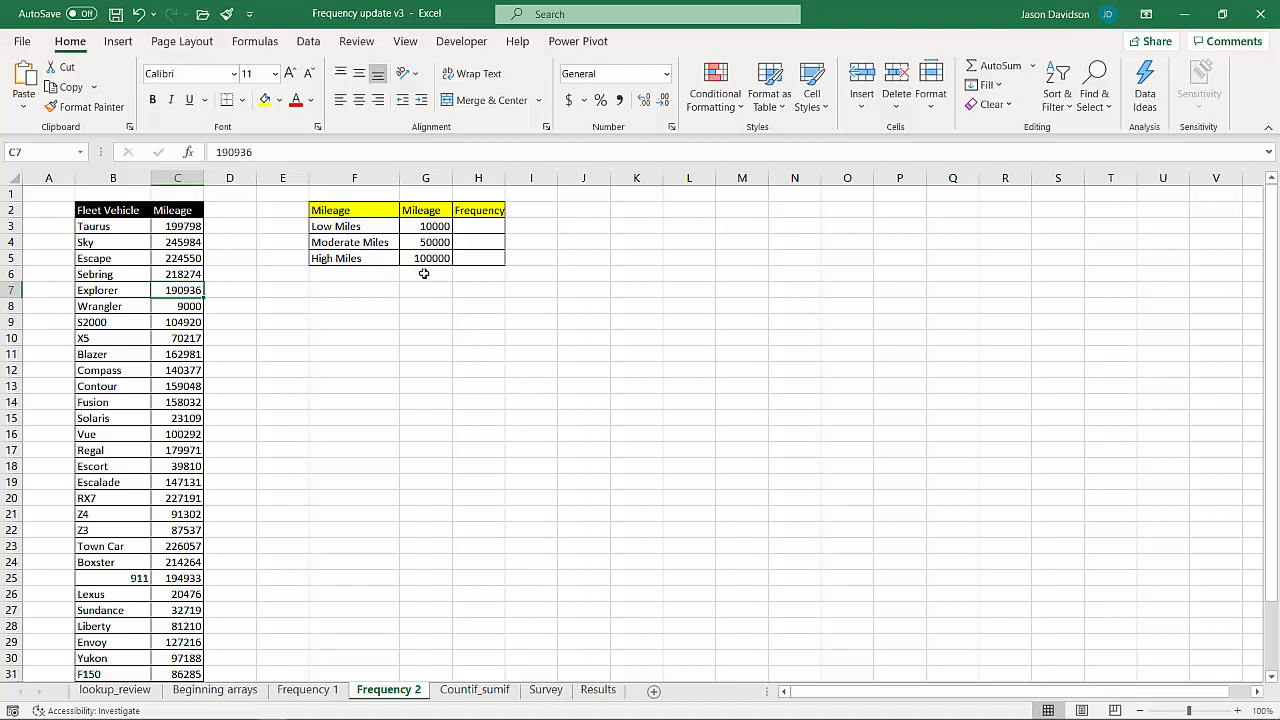
{"action": "left_click_drag", "start_coordinate": [488, 228], "coordinate": [491, 274]}
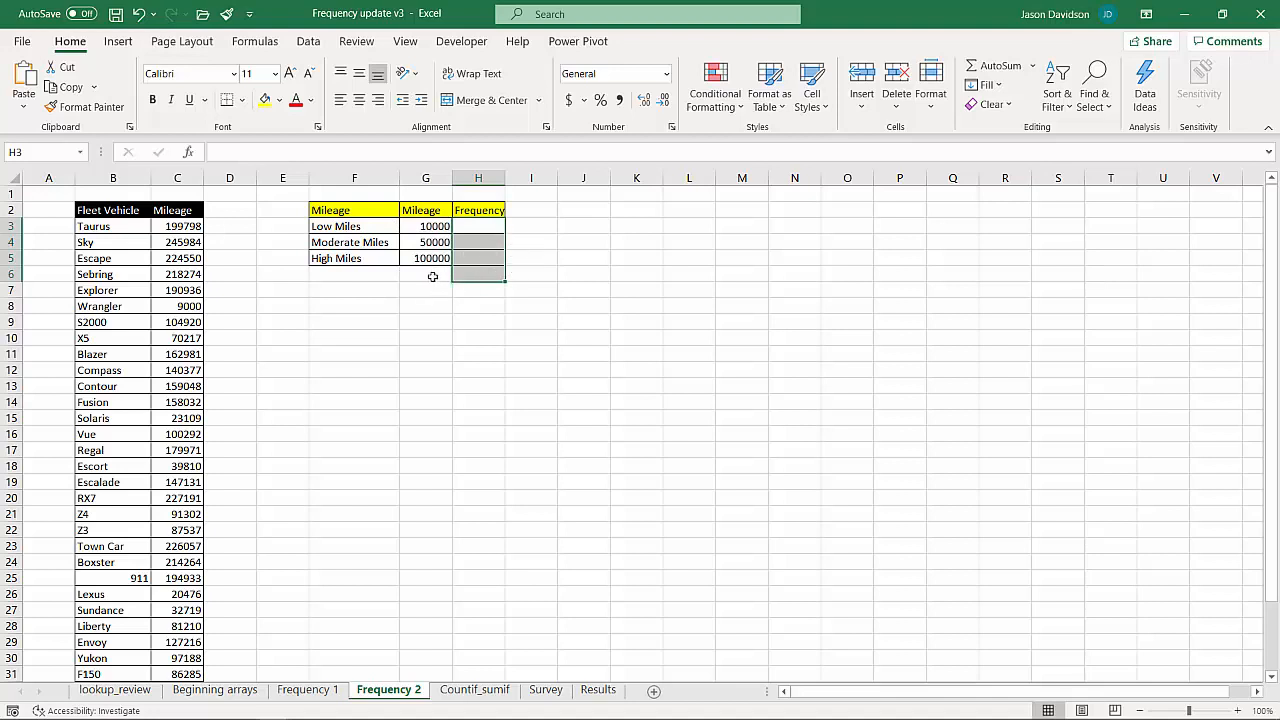
{"action": "type", "text": "=fre"}
{"action": "key", "text": "Tab"}
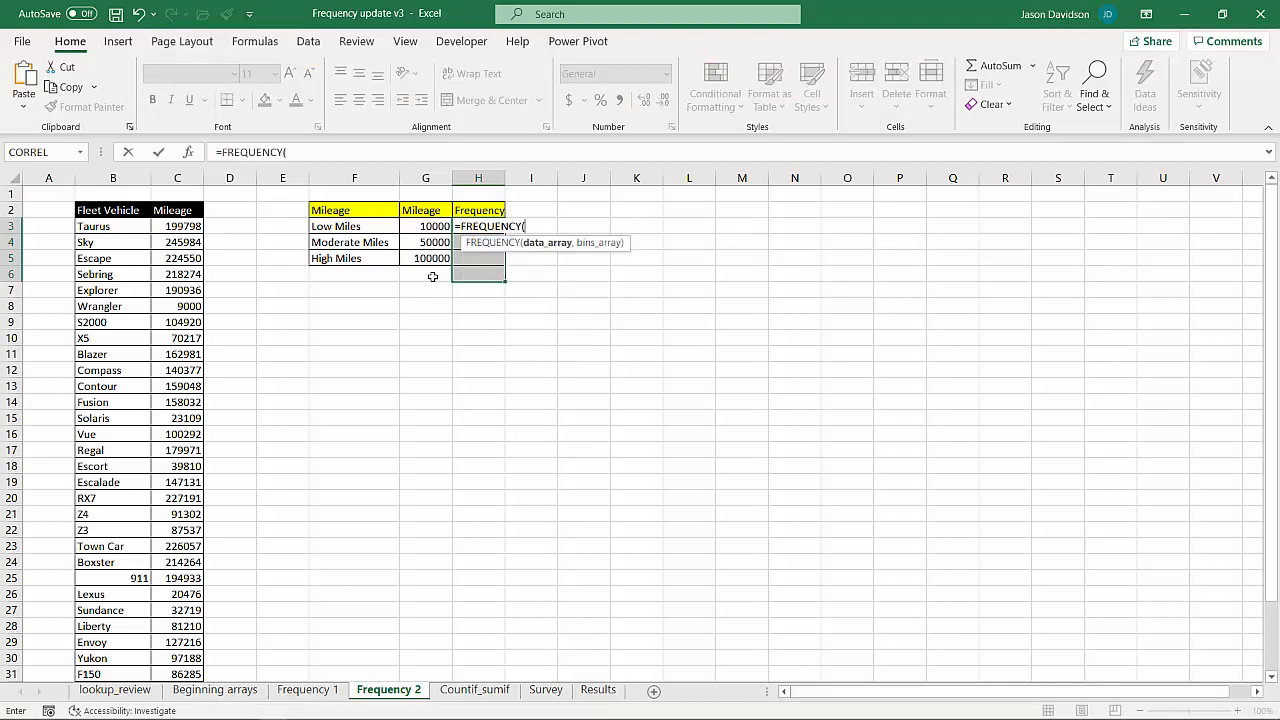
{"action": "left_click", "coordinate": [168, 224]}
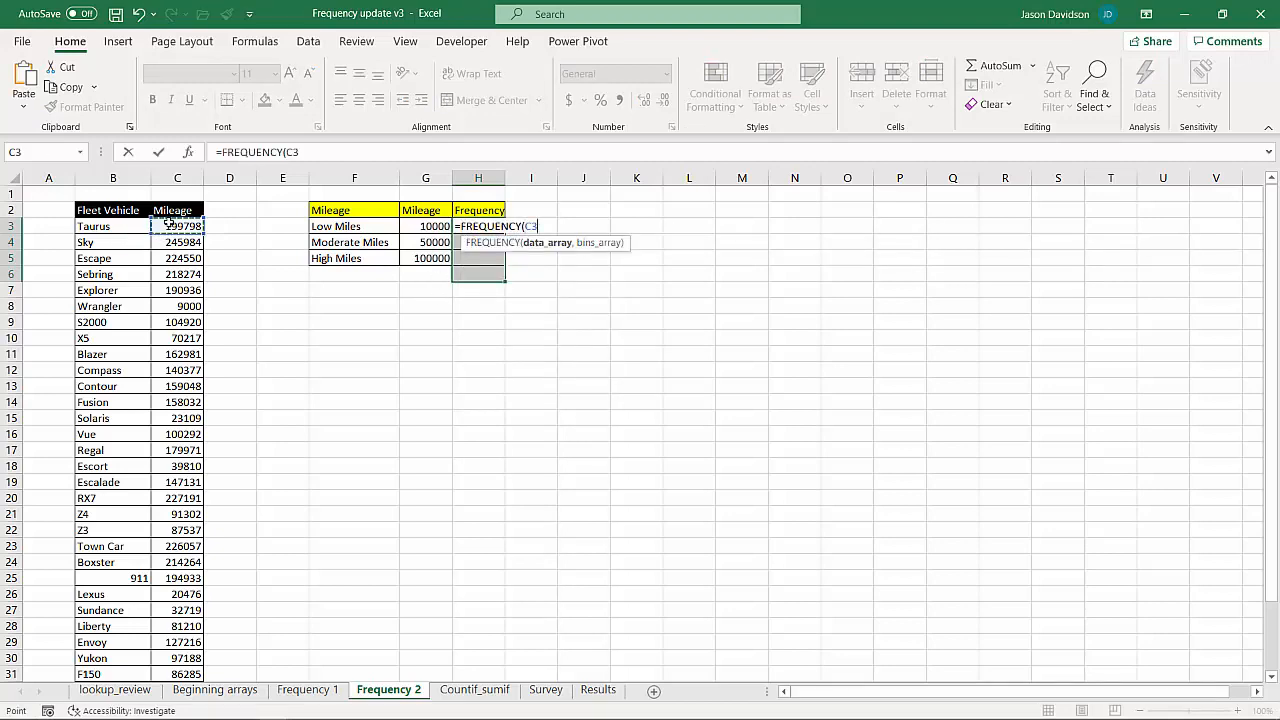
{"action": "key", "text": "ctrl+shift+Down"}
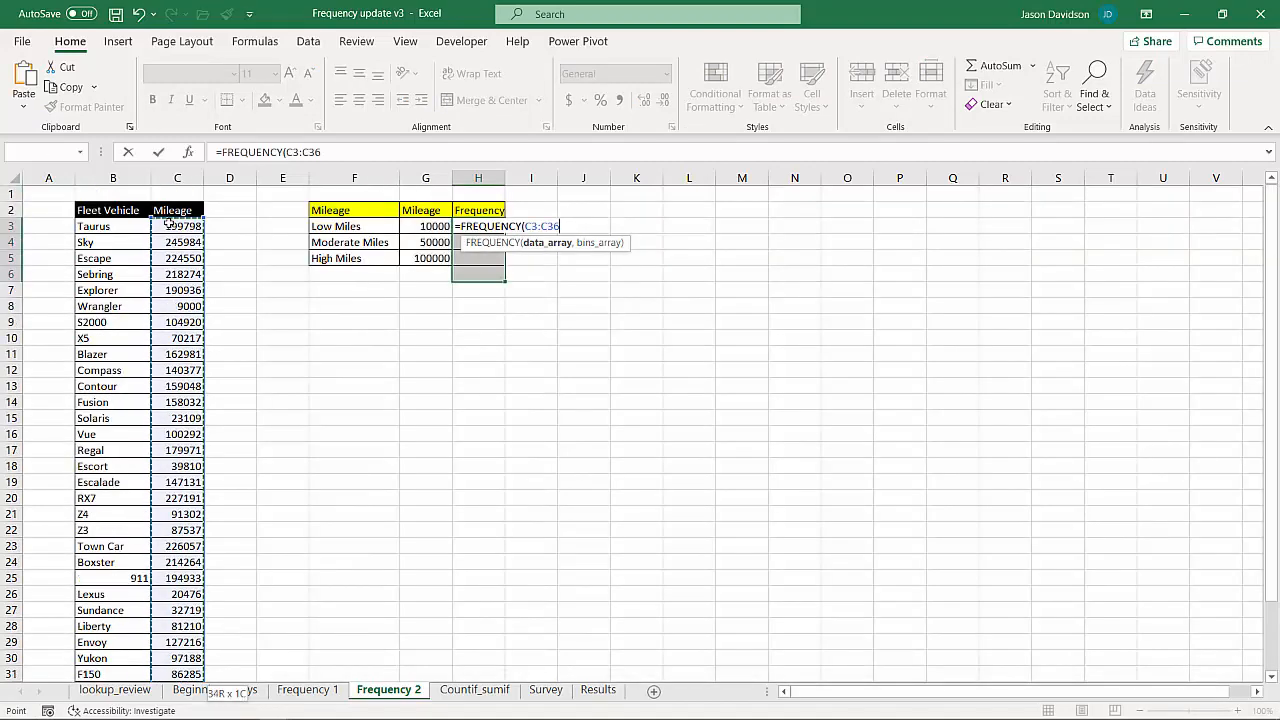
Step: Complete the FREQUENCY formula with bins array G3:G5 and enter it as an array formula in H3:H6
{"action": "type", "text": ","}
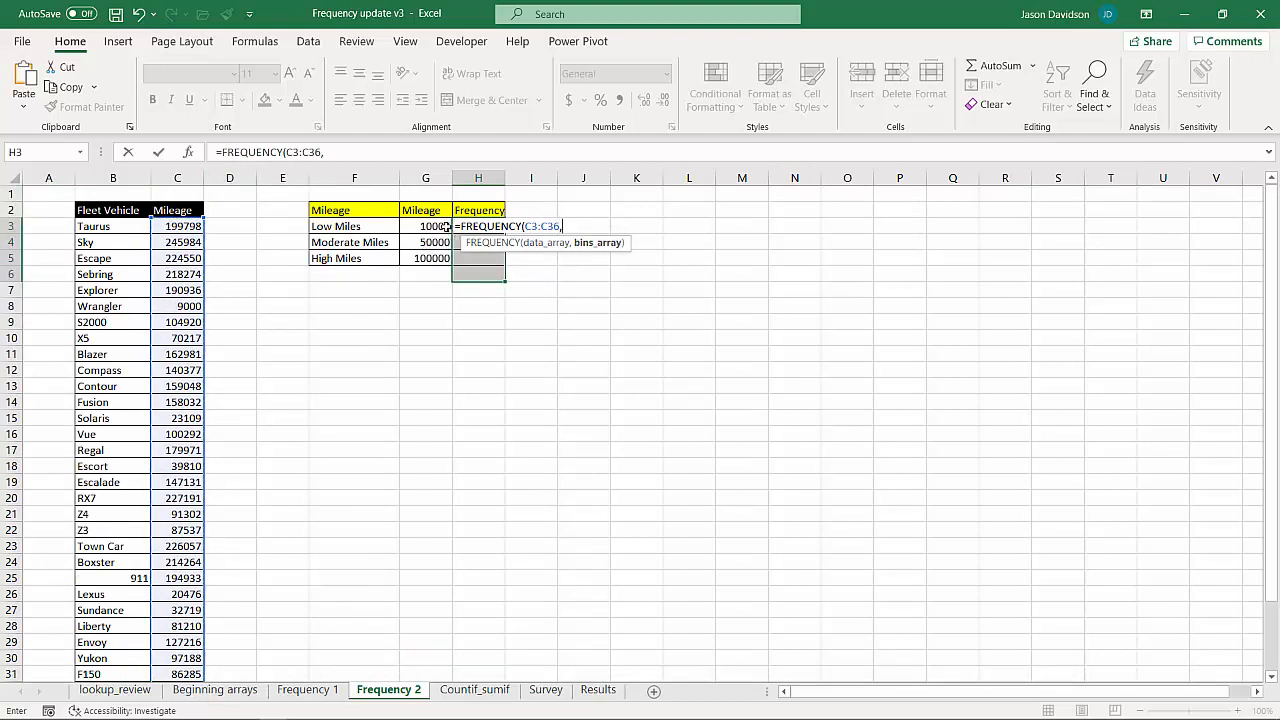
{"action": "left_click_drag", "start_coordinate": [443, 227], "coordinate": [430, 256]}
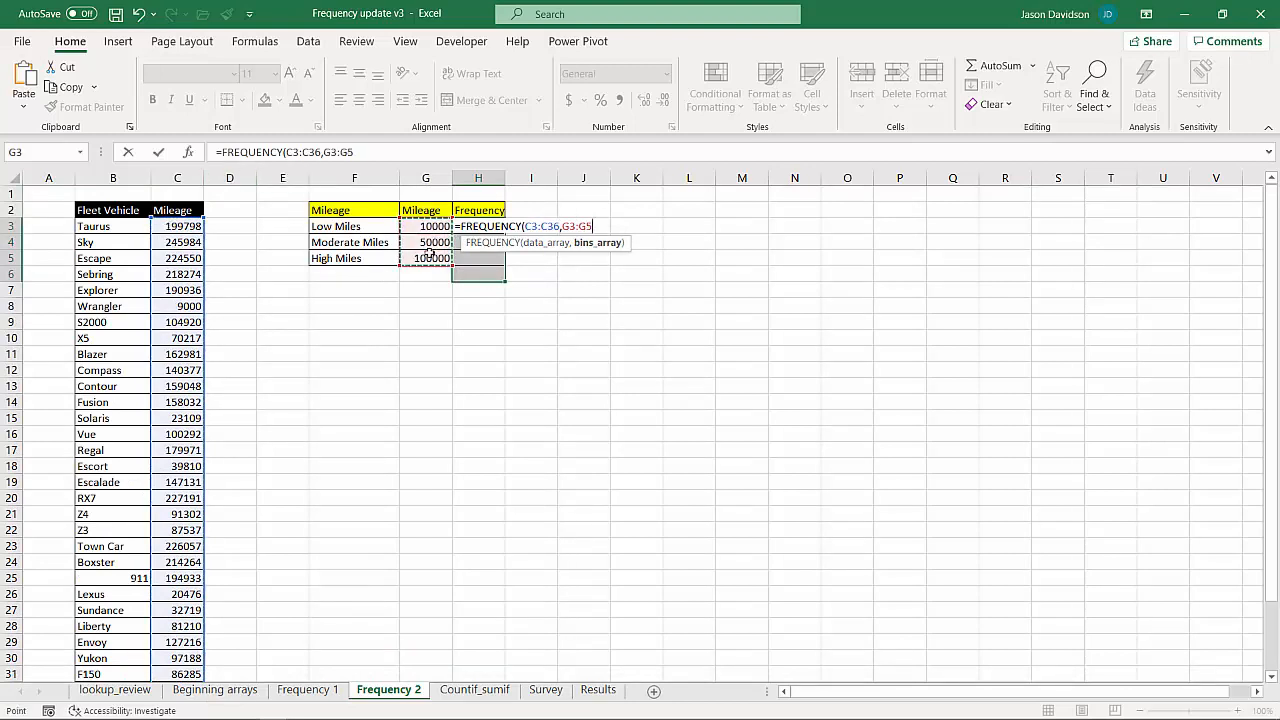
{"action": "type", "text": ")"}
{"action": "key", "text": "ctrl+shift+Return"}
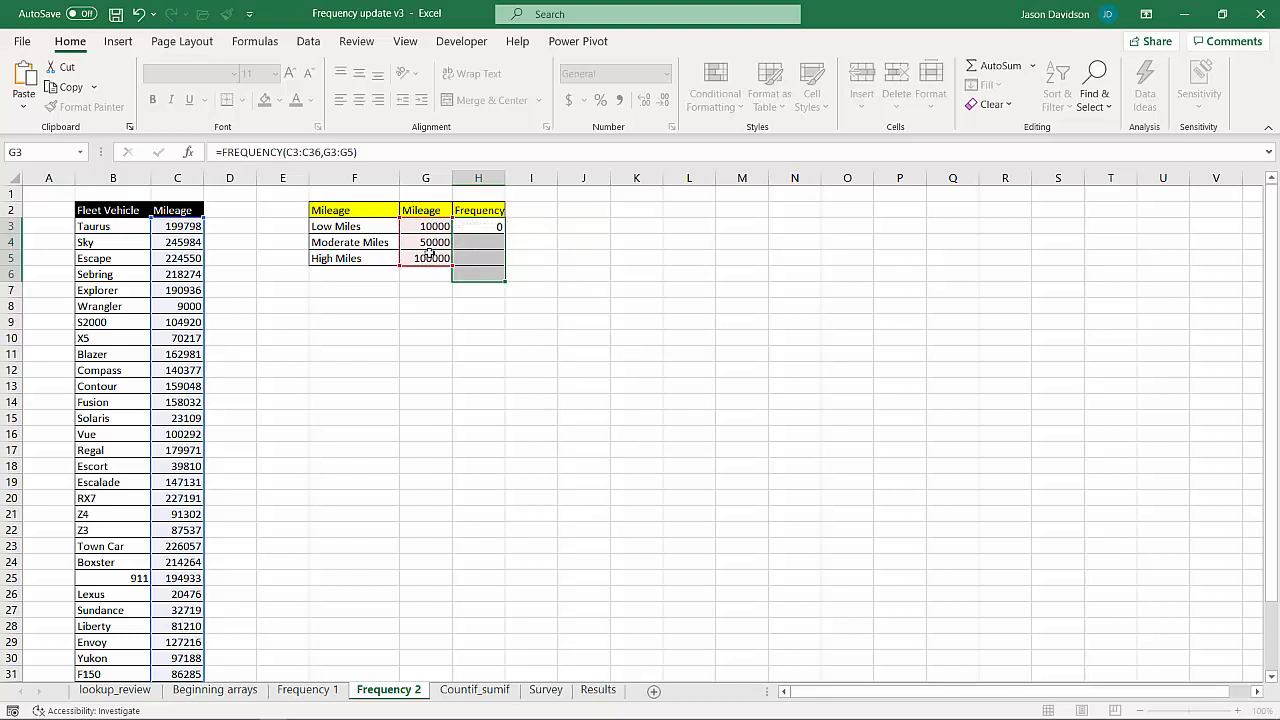
{"action": "left_click", "coordinate": [476, 272]}
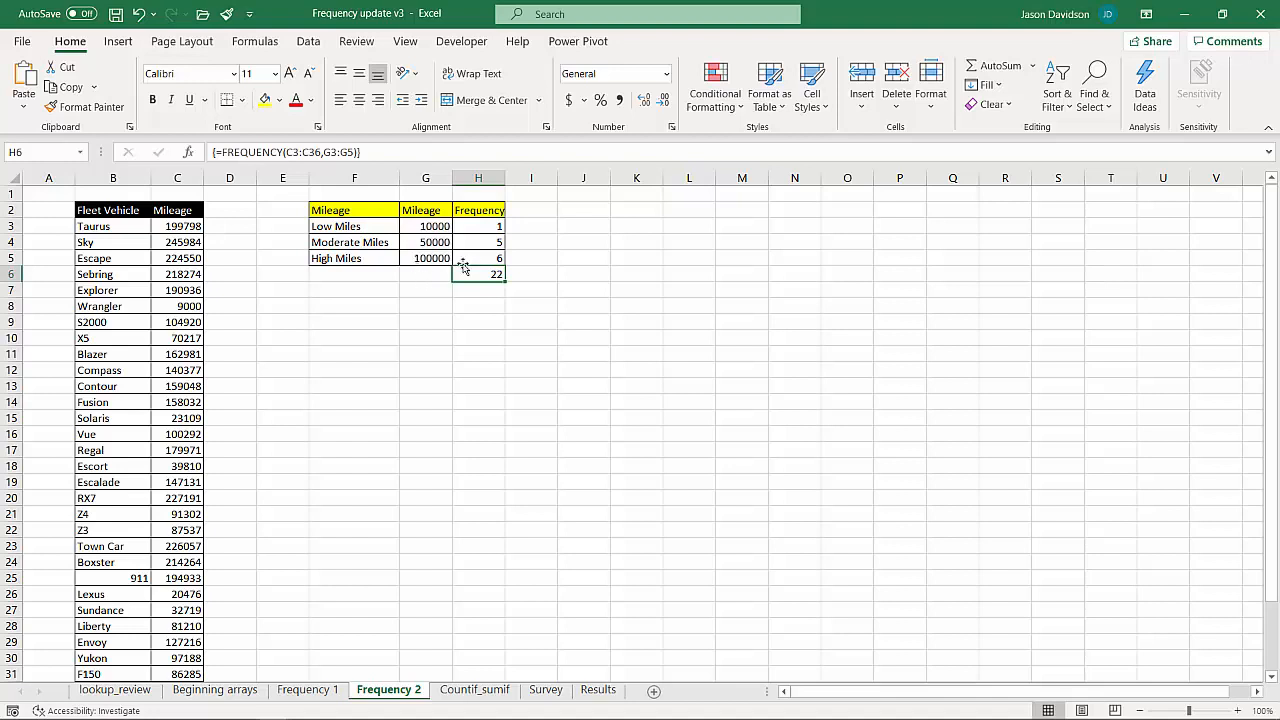
{"action": "left_click", "coordinate": [425, 272]}
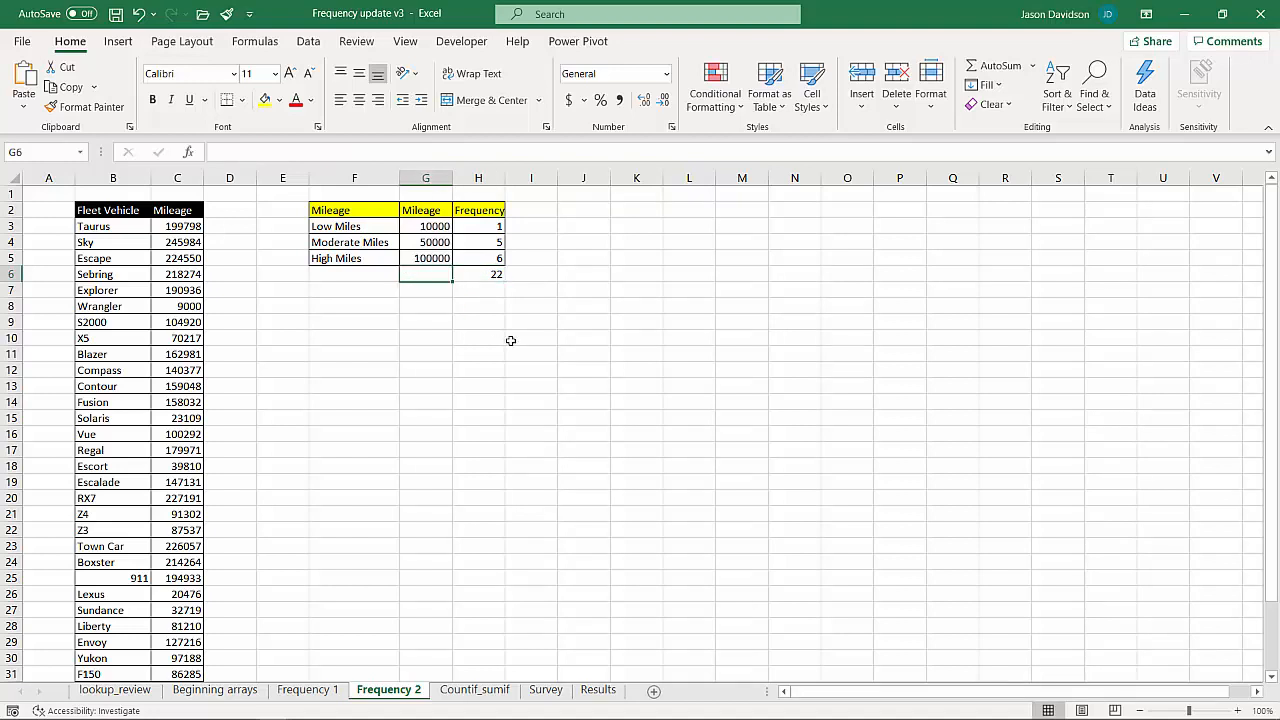
Step: On the Survey sheet, begin a FREQUENCY formula in the single cell K6 with B6:F43 as data array
{"action": "left_click", "coordinate": [492, 692]}
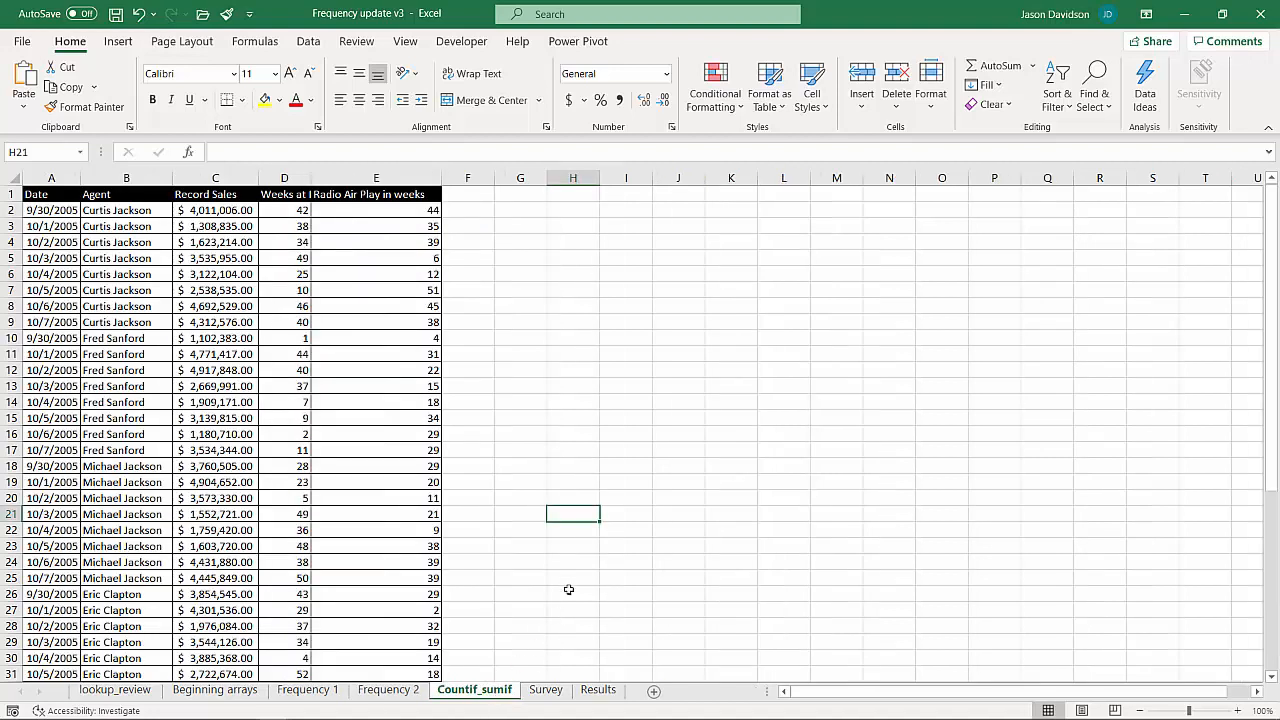
{"action": "left_click", "coordinate": [546, 690]}
{"action": "left_click", "coordinate": [795, 368]}
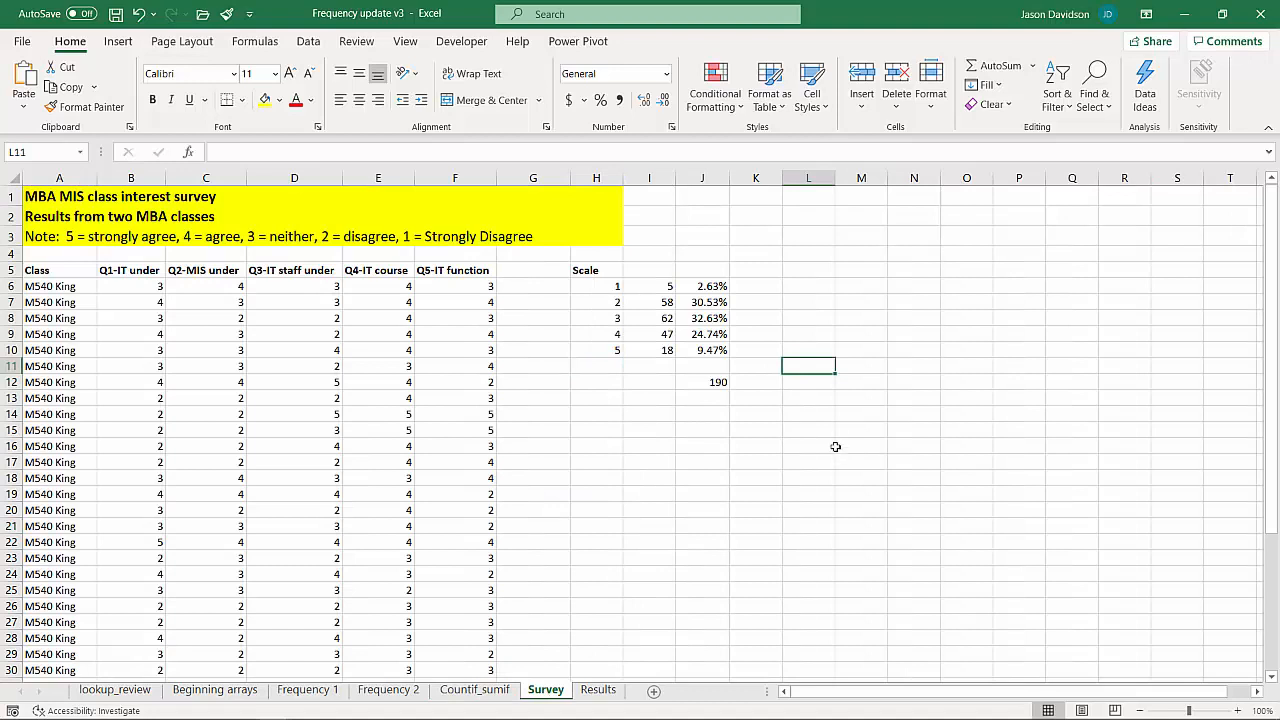
{"action": "left_click", "coordinate": [758, 287]}
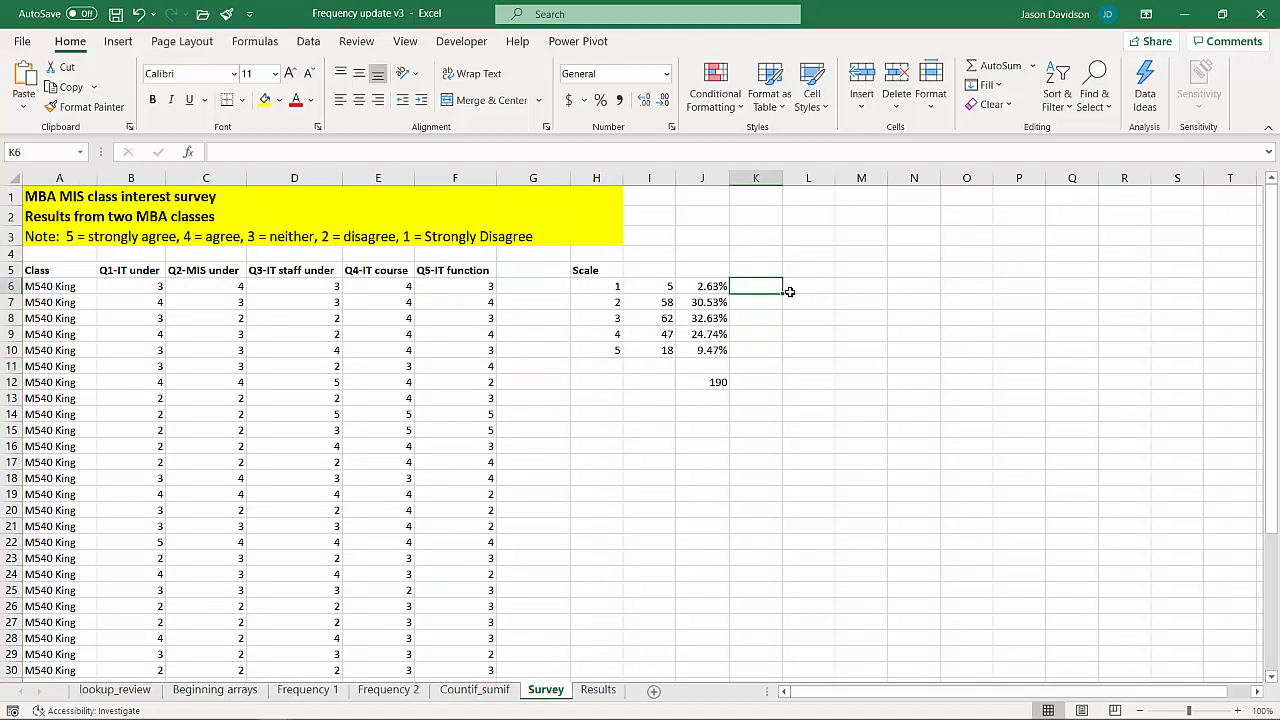
{"action": "type", "text": "=freq"}
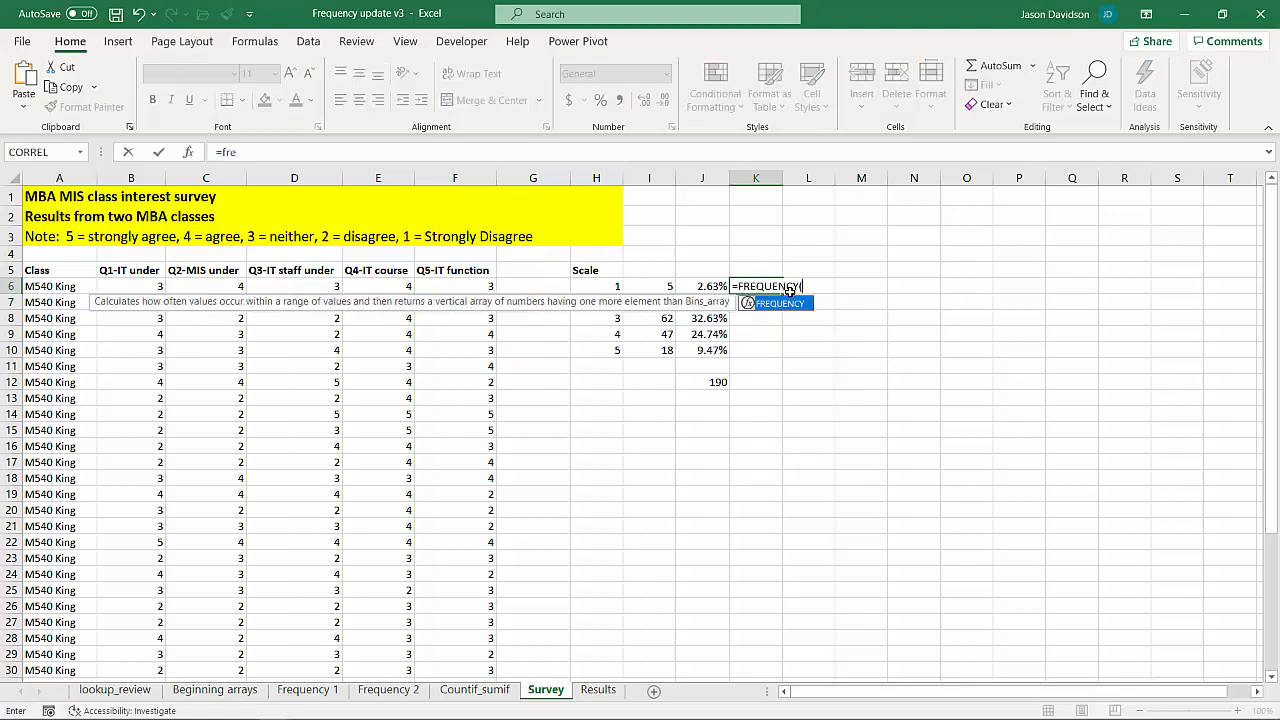
{"action": "key", "text": "Tab"}
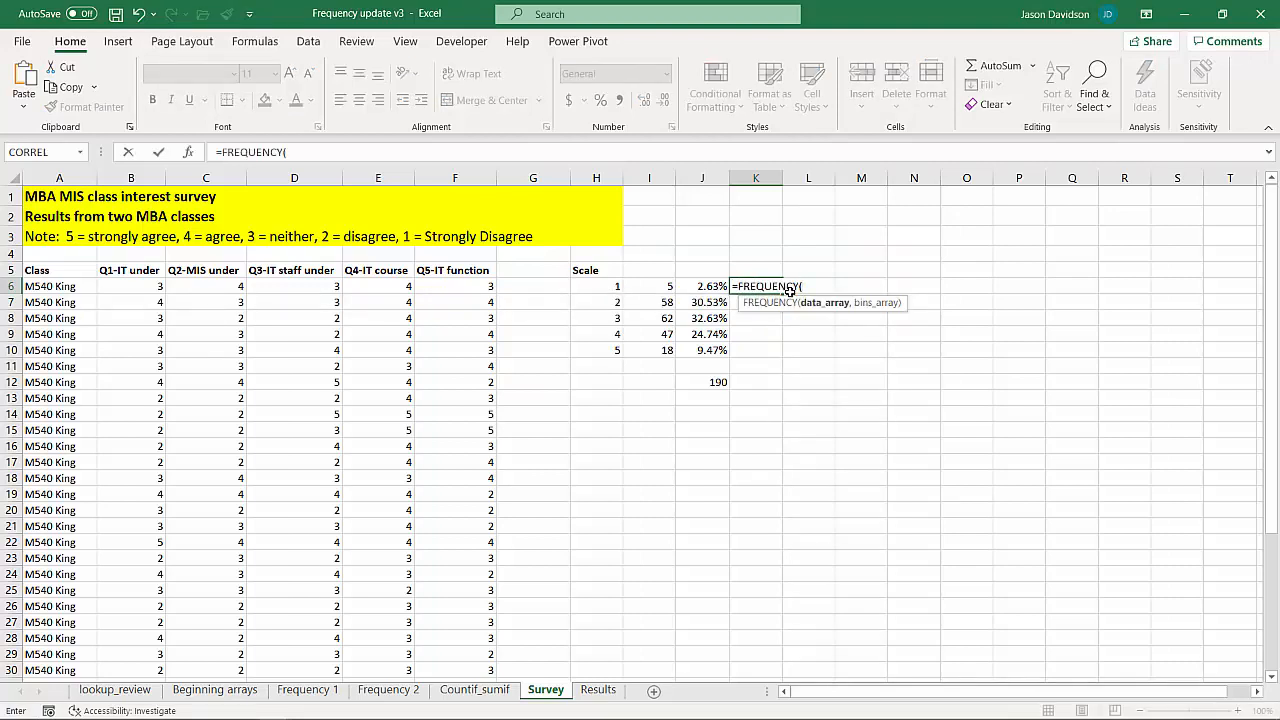
{"action": "left_click", "coordinate": [157, 286]}
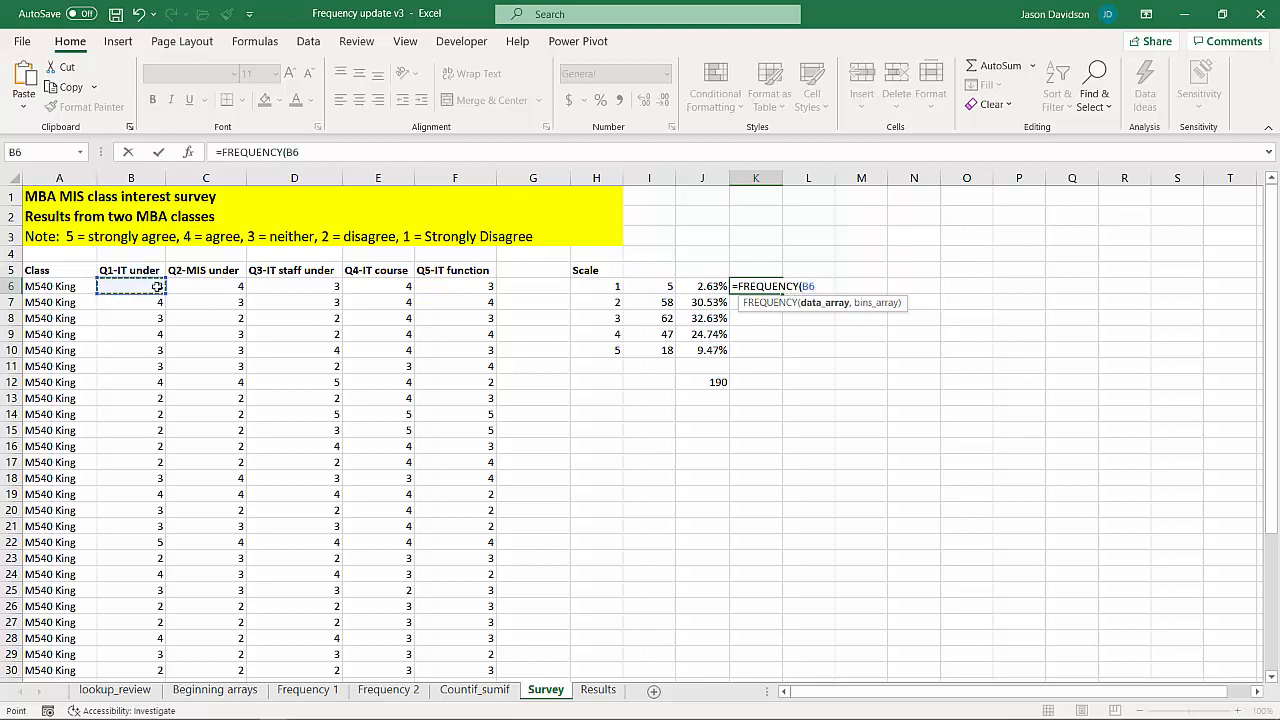
{"action": "key", "text": "ctrl+shift+Right"}
{"action": "key", "text": "ctrl+shift+Down"}
{"action": "scroll", "coordinate": [157, 286], "scroll_direction": "up", "scroll_amount": 6}
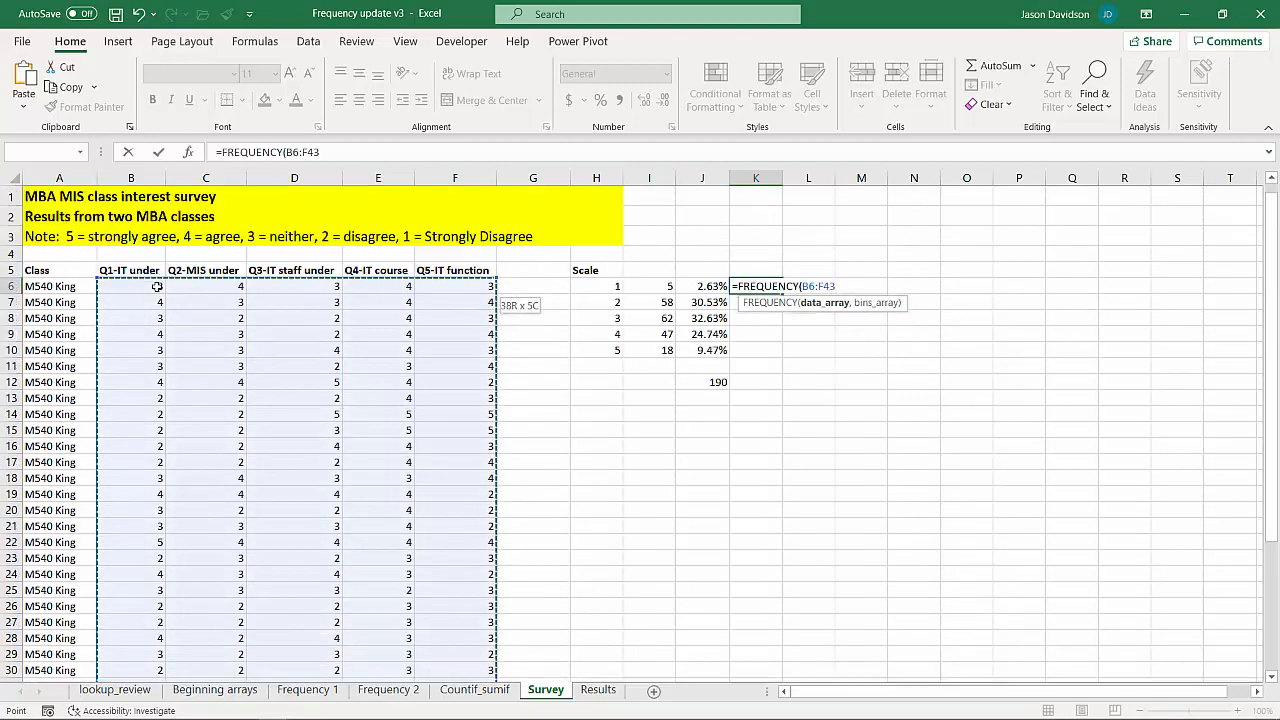
Step: Complete the FREQUENCY formula in K6 with bins array H6:H10 and enter it as an ordinary formula
{"action": "type", "text": ","}
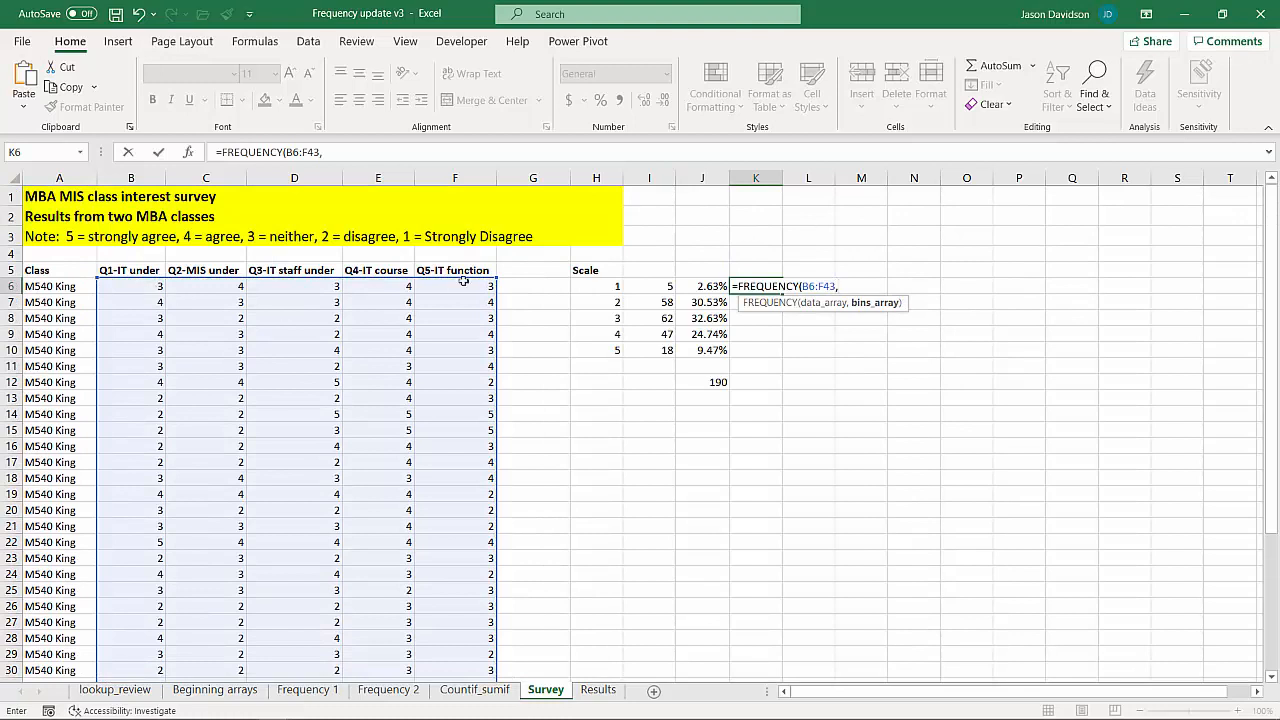
{"action": "left_click_drag", "start_coordinate": [611, 288], "coordinate": [612, 343]}
{"action": "type", "text": ")"}
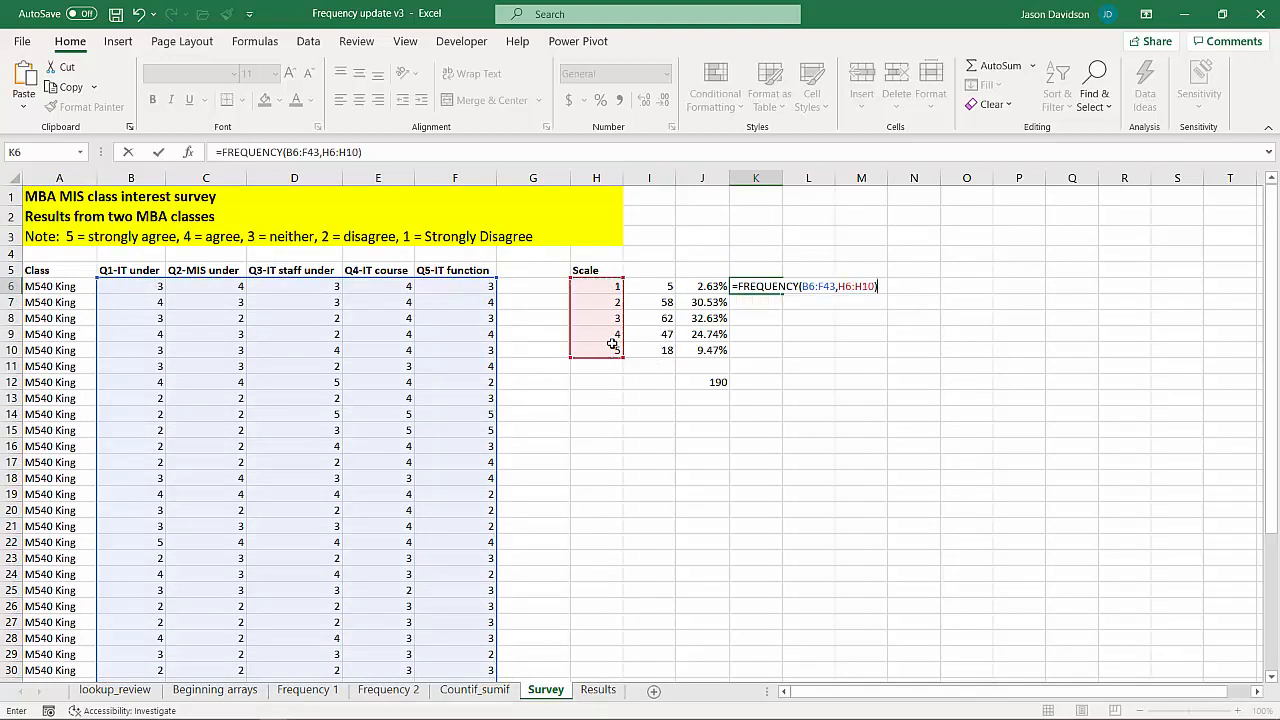
{"action": "key", "text": "Return"}
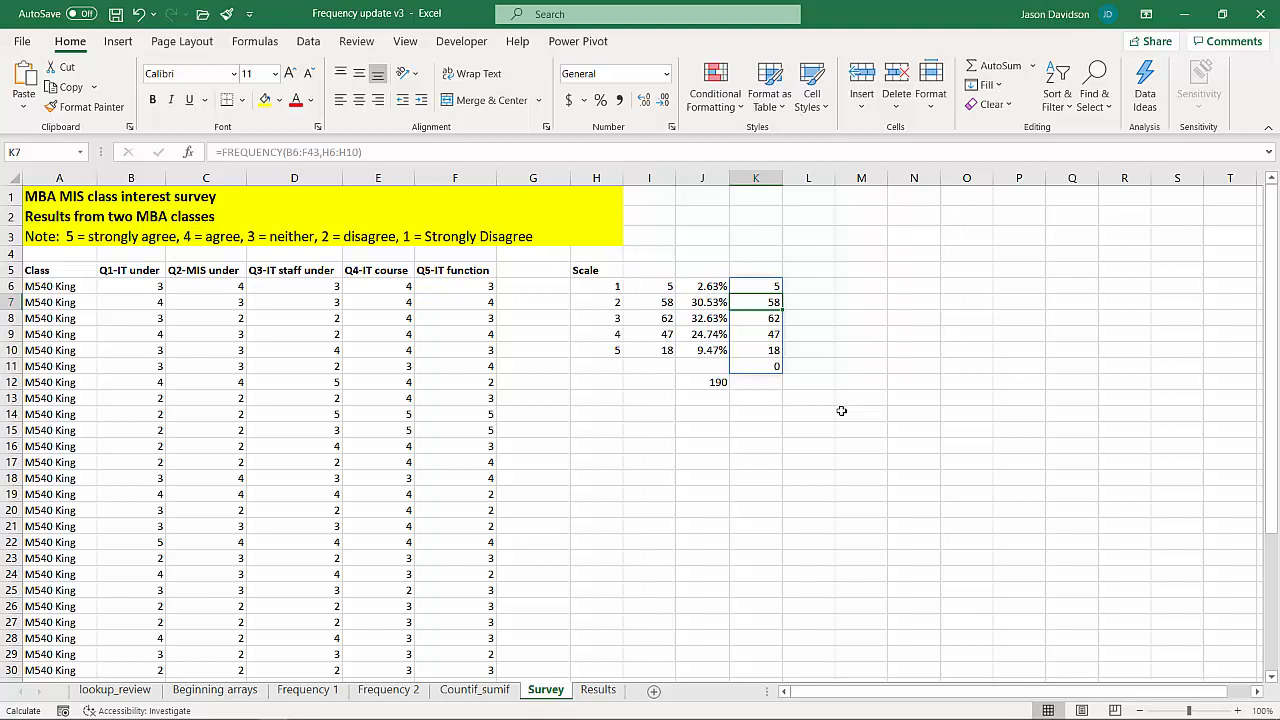
{"action": "key", "text": "Return"}
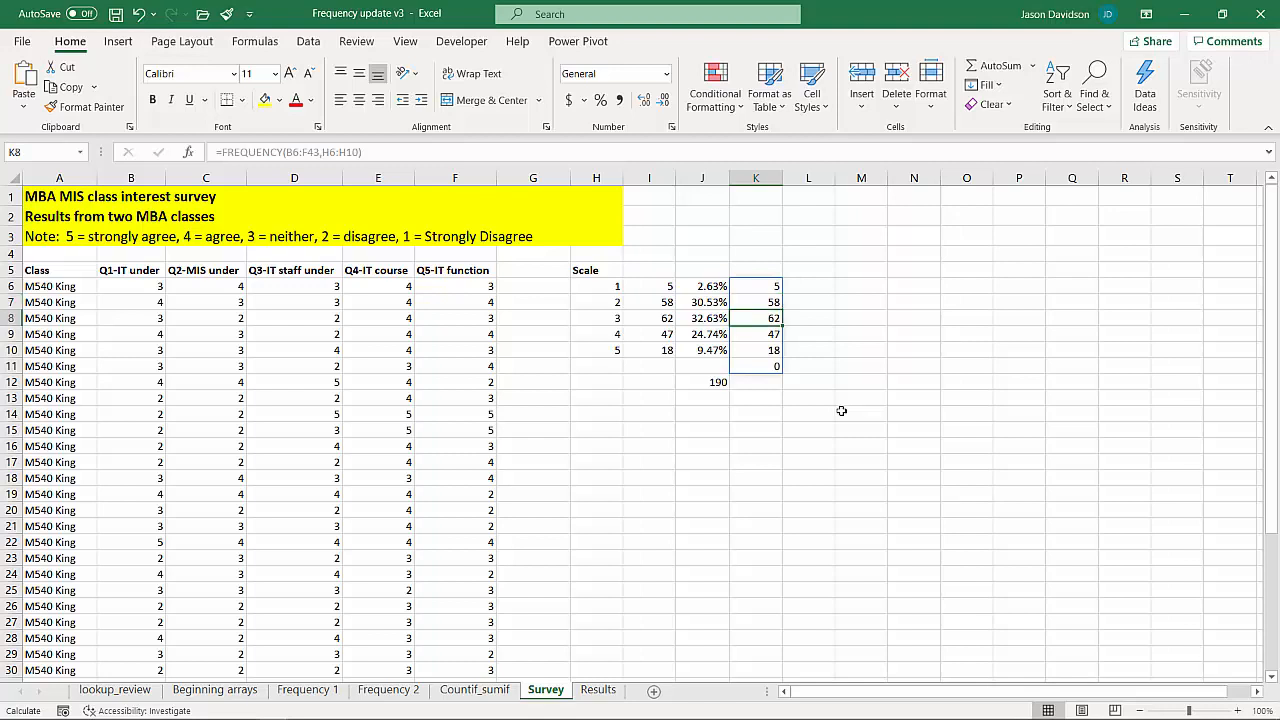
{"action": "left_click", "coordinate": [842, 411]}
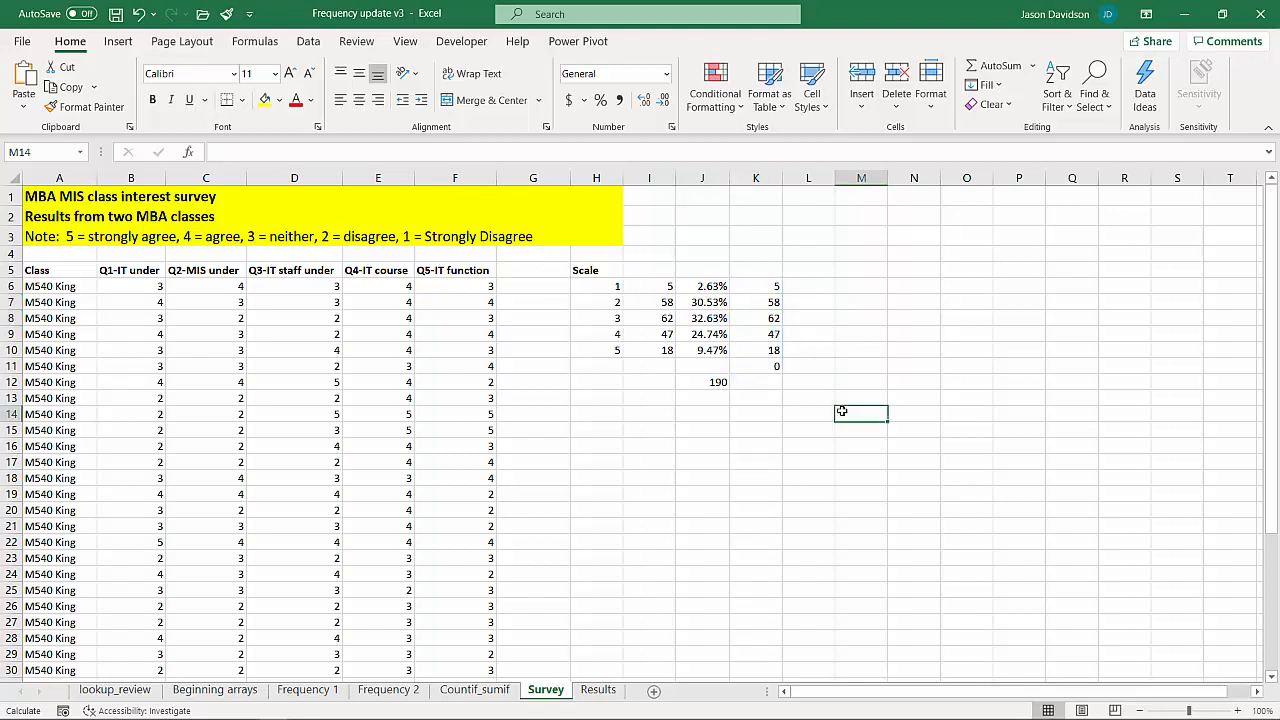